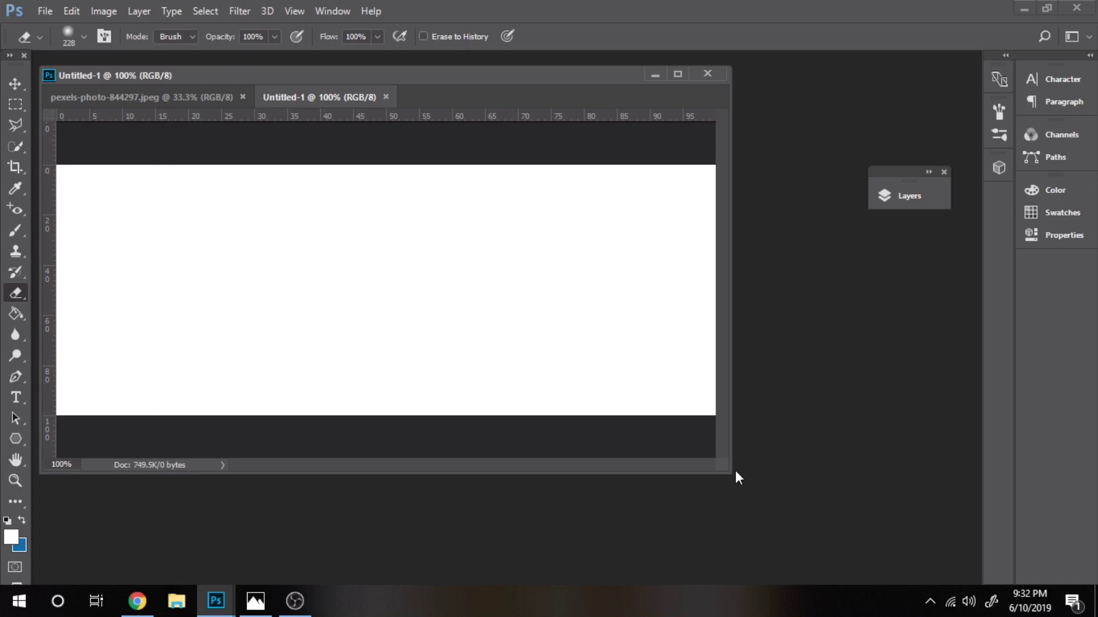
Step: Sample a pale pink as the foreground colour and a dark maroon as the background colour from the clouds in pexels-photo-844297.jpeg
drag(742, 474, 803, 498)
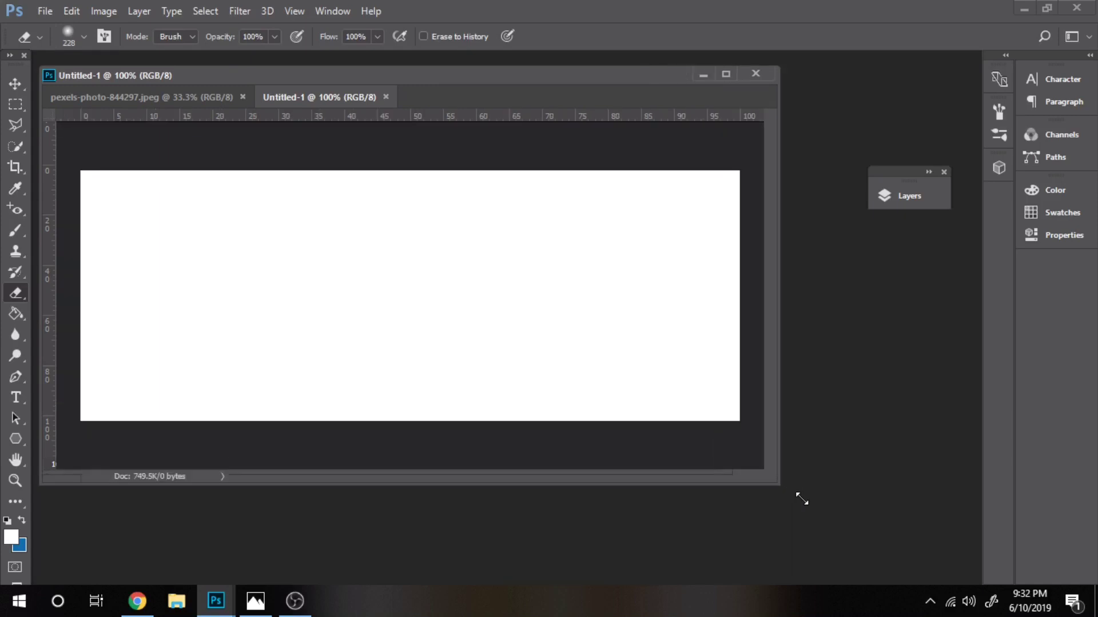
click(112, 95)
click(16, 189)
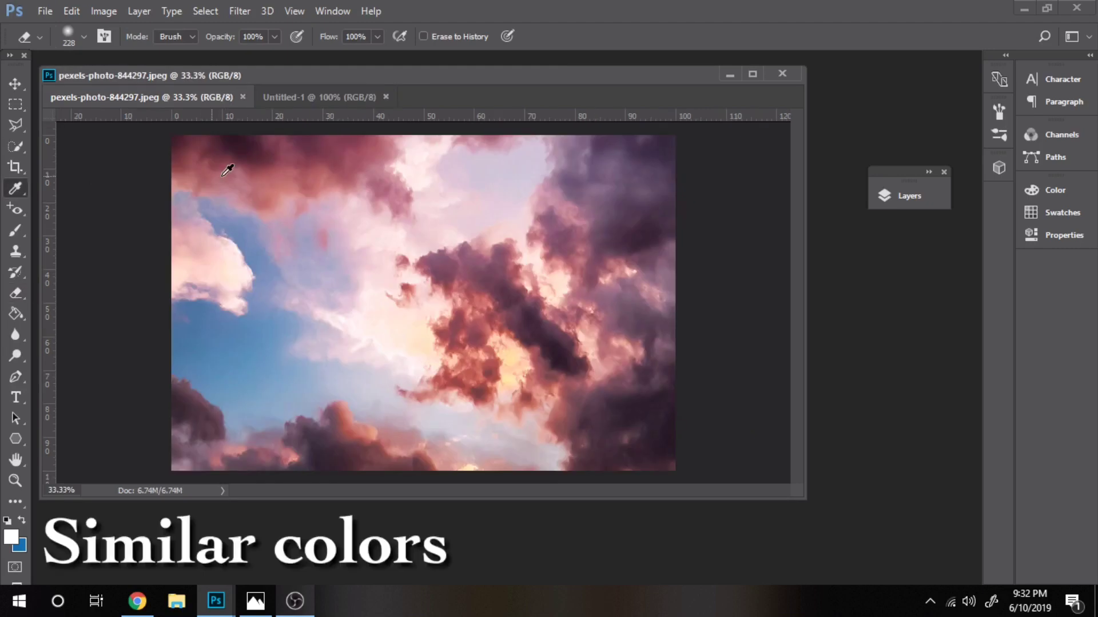
click(339, 164)
click(22, 520)
click(216, 241)
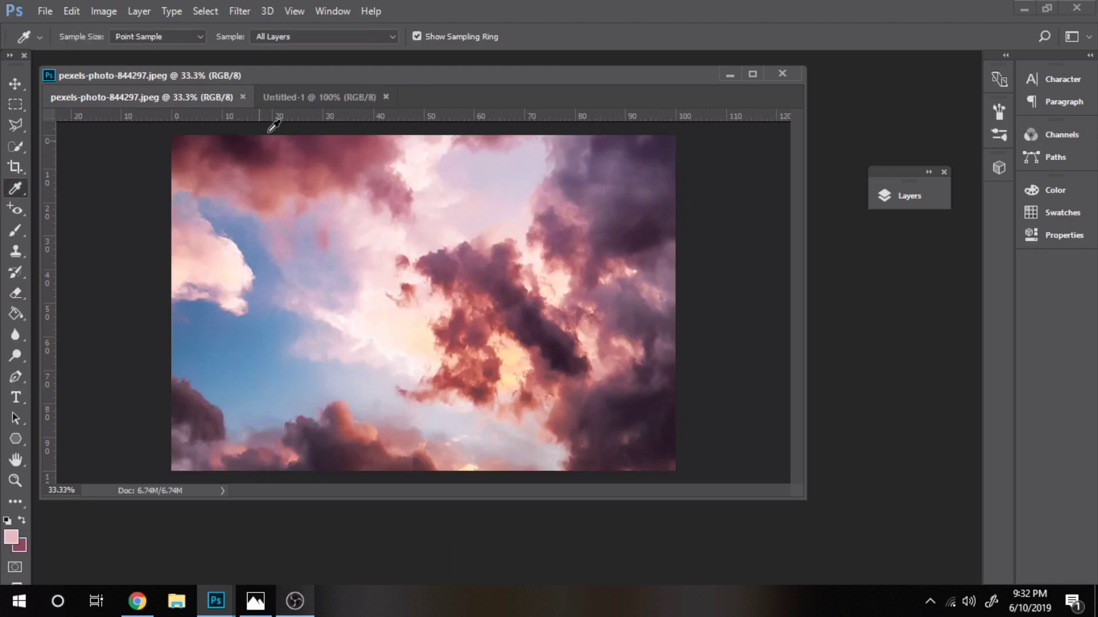
Step: Fill the blank Untitled-1 canvas with a radial gradient running from pale pink near the centre to maroon at the edges
click(294, 98)
right_click(17, 315)
click(48, 310)
drag(393, 297, 586, 418)
drag(405, 287, 649, 448)
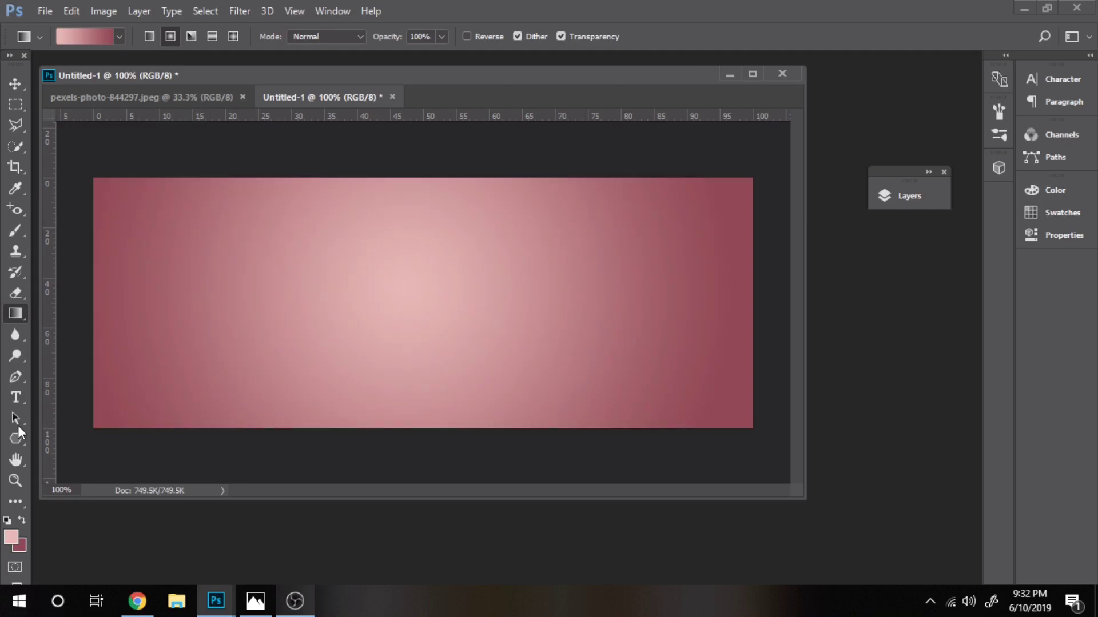
Step: Draw a 4-sided polygon as an upright diamond about 94 px wide in the banner's upper right area
click(10, 441)
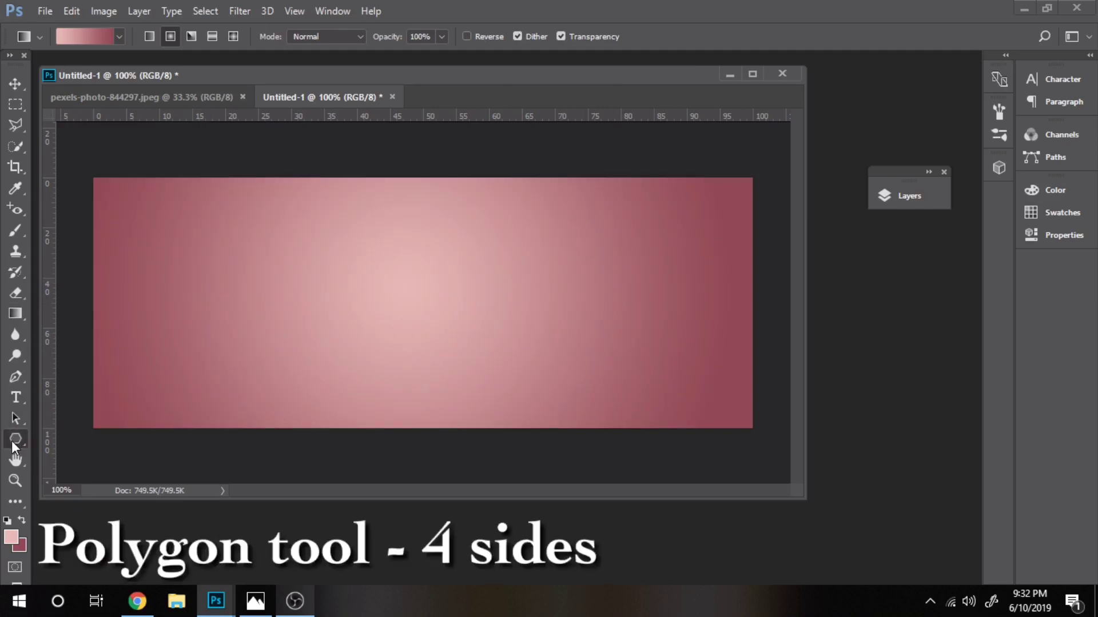
click(16, 440)
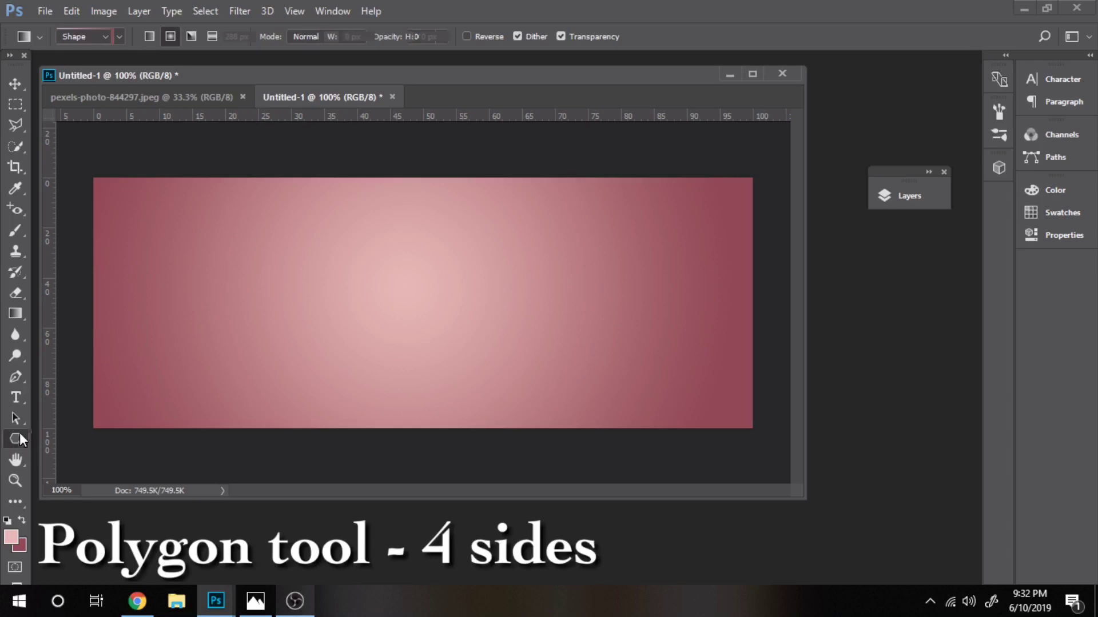
click(15, 439)
right_click(14, 440)
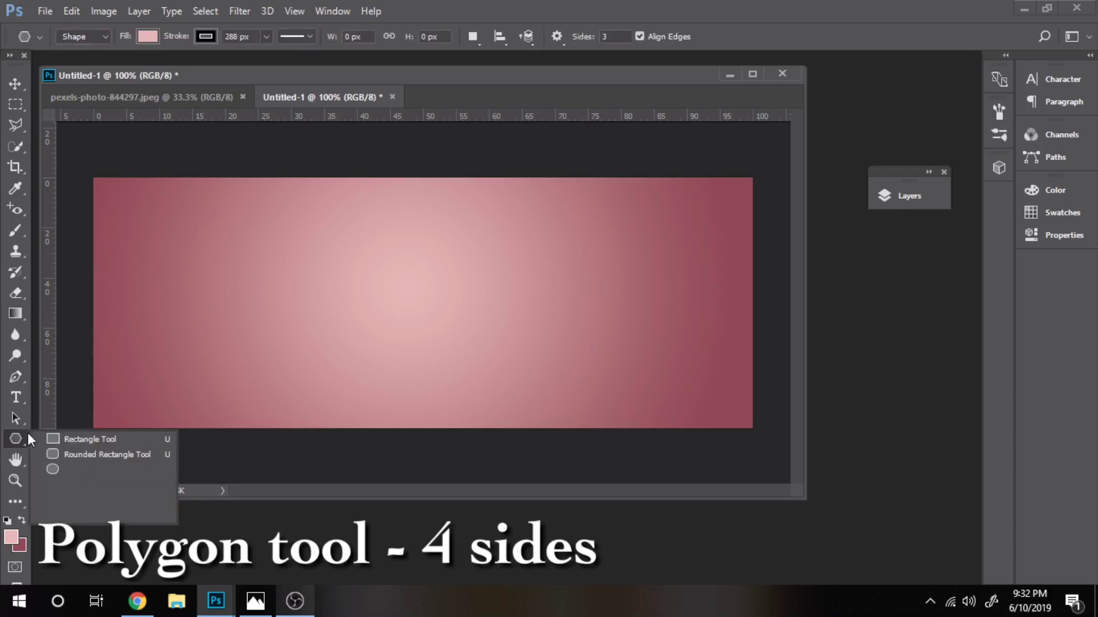
click(581, 37)
drag(570, 223, 570, 263)
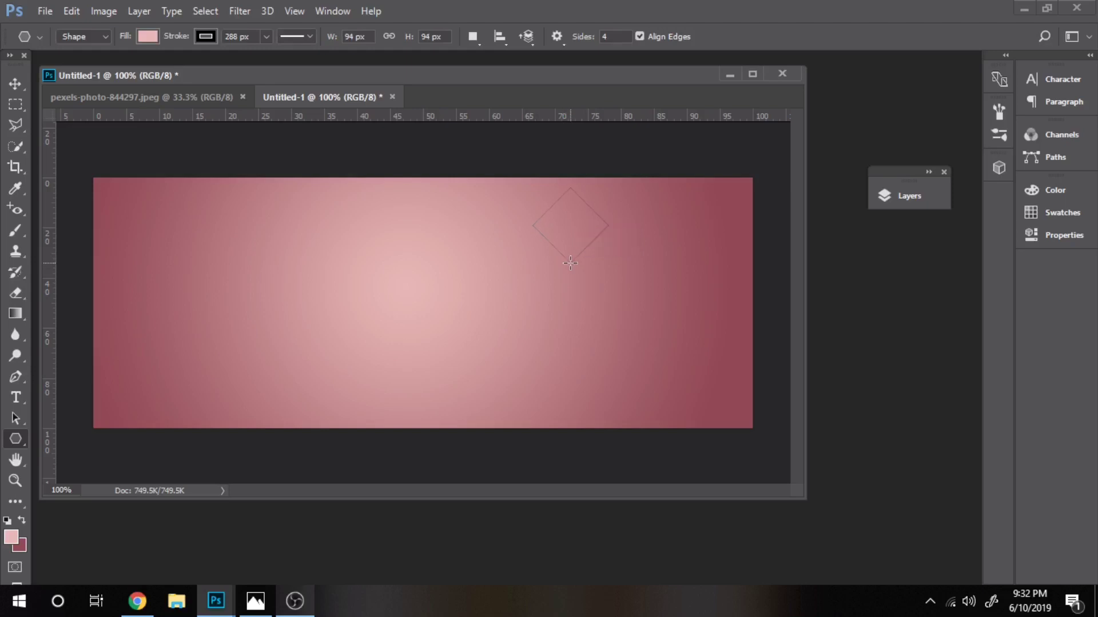
Step: Move the diamond to the banner's bottom edge and duplicate it into a staggered, evenly spaced grid filling the lower right corner
key(v)
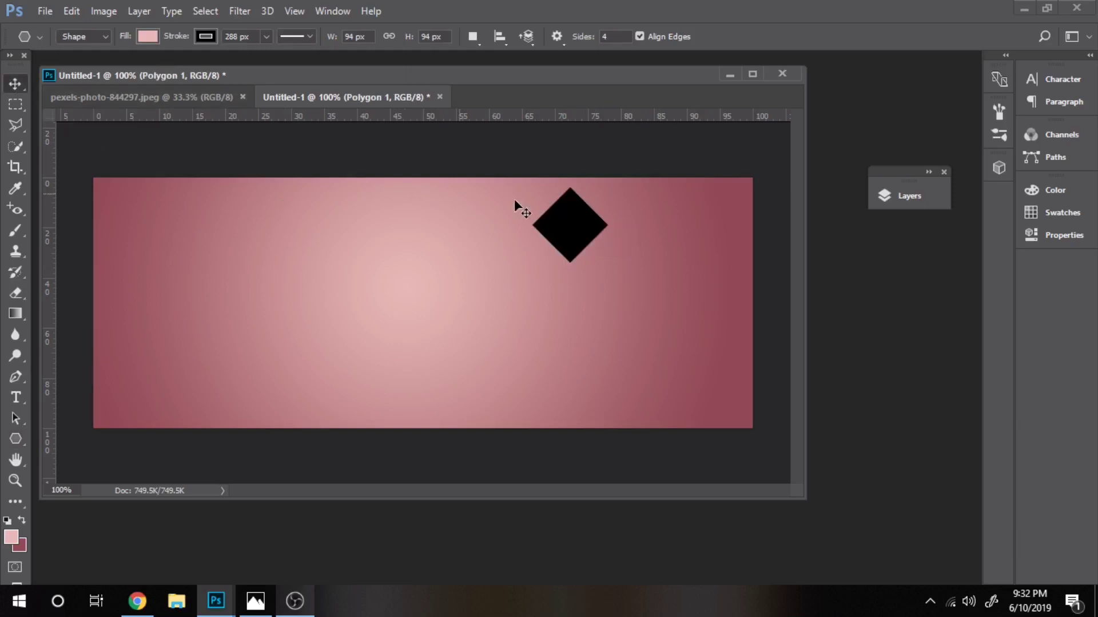
drag(581, 229, 573, 427)
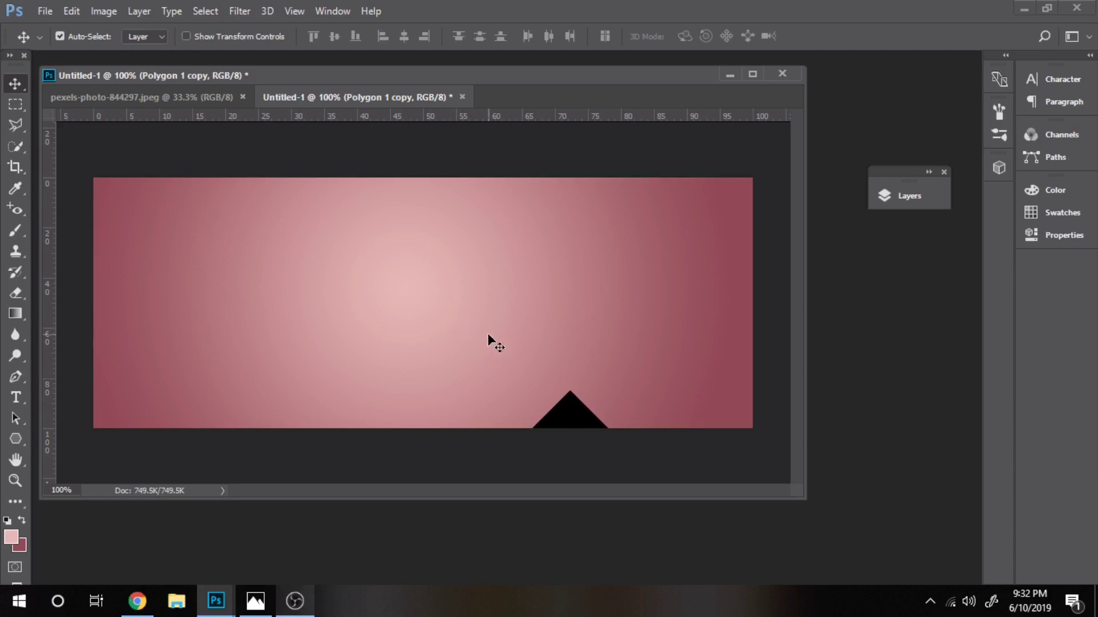
drag(573, 411, 621, 365)
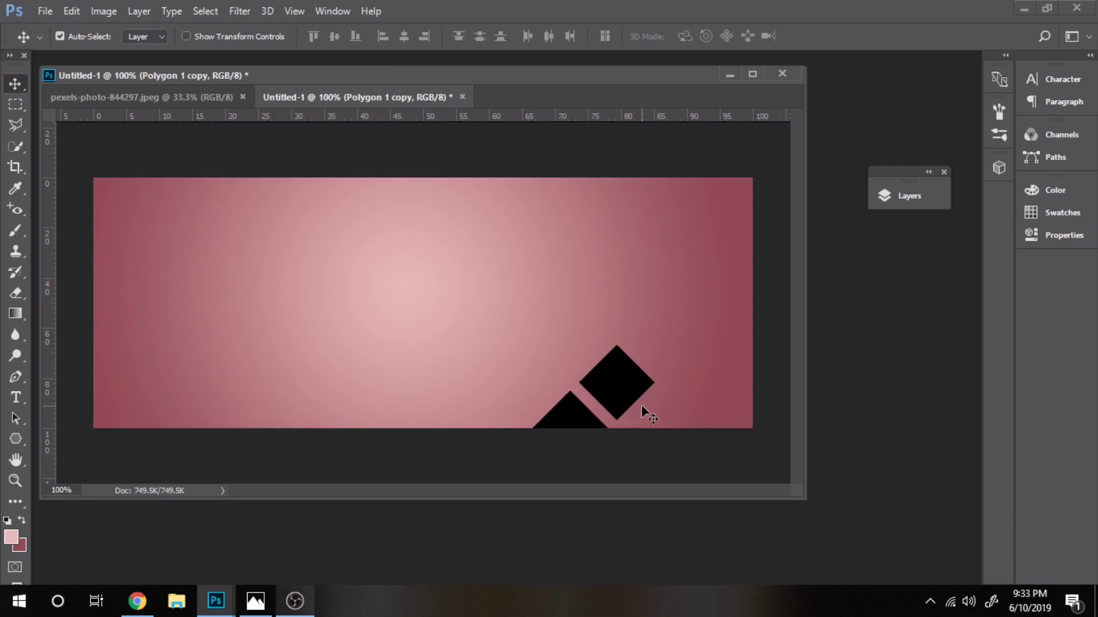
drag(646, 412, 670, 420)
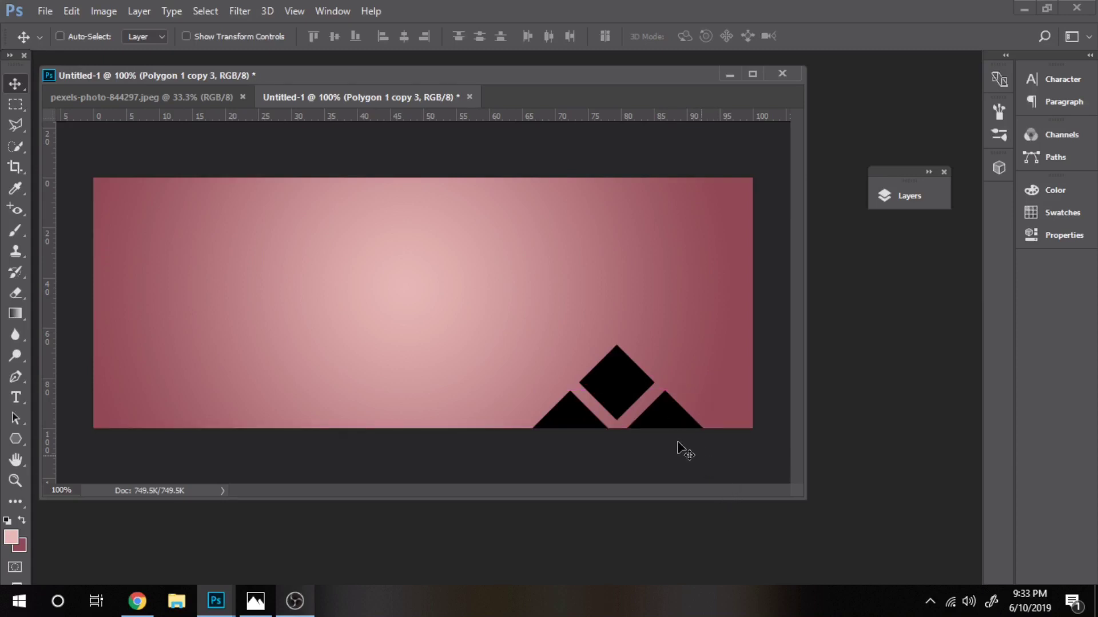
key(ctrl)
drag(662, 413, 752, 342)
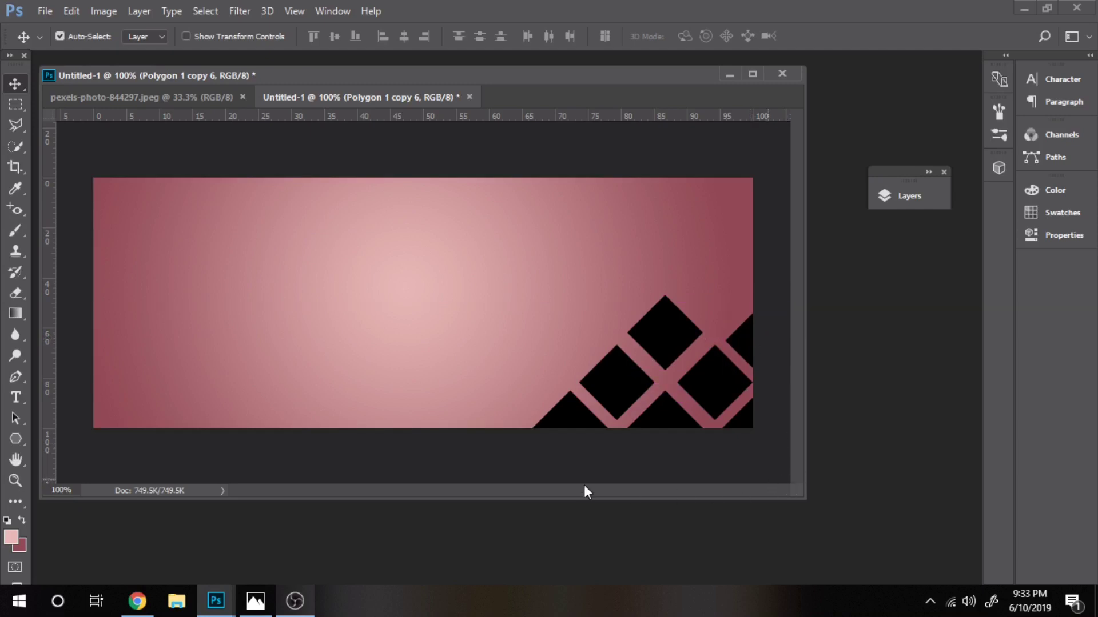
Step: Align the diamond cut off by the banner's right edge with the topmost diamond of the grid
key(z)
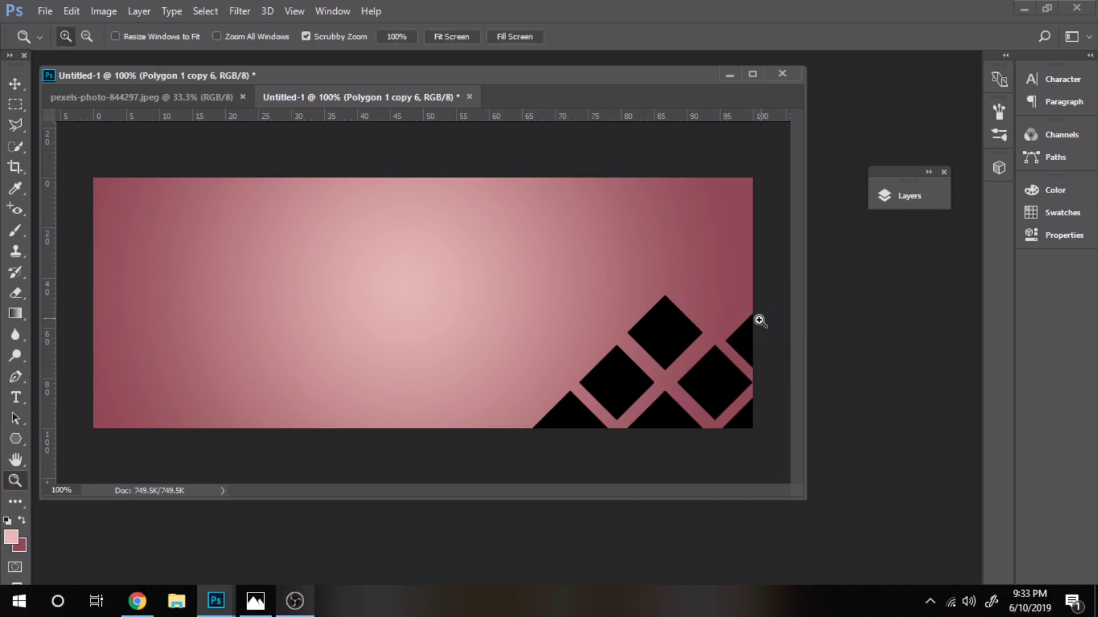
click(740, 345)
drag(806, 499, 943, 568)
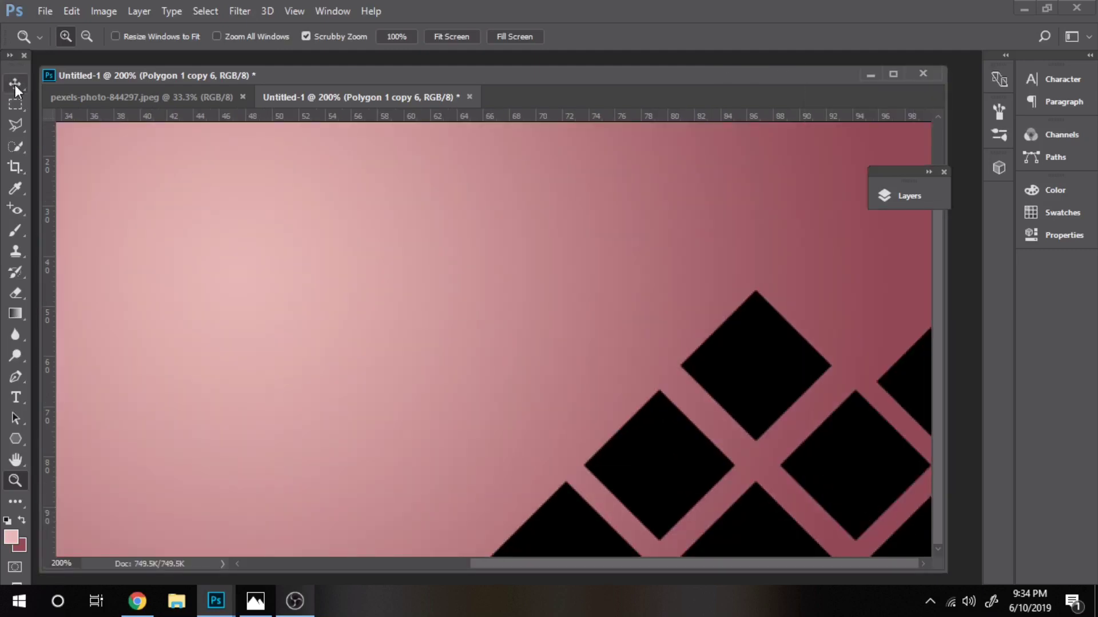
click(14, 85)
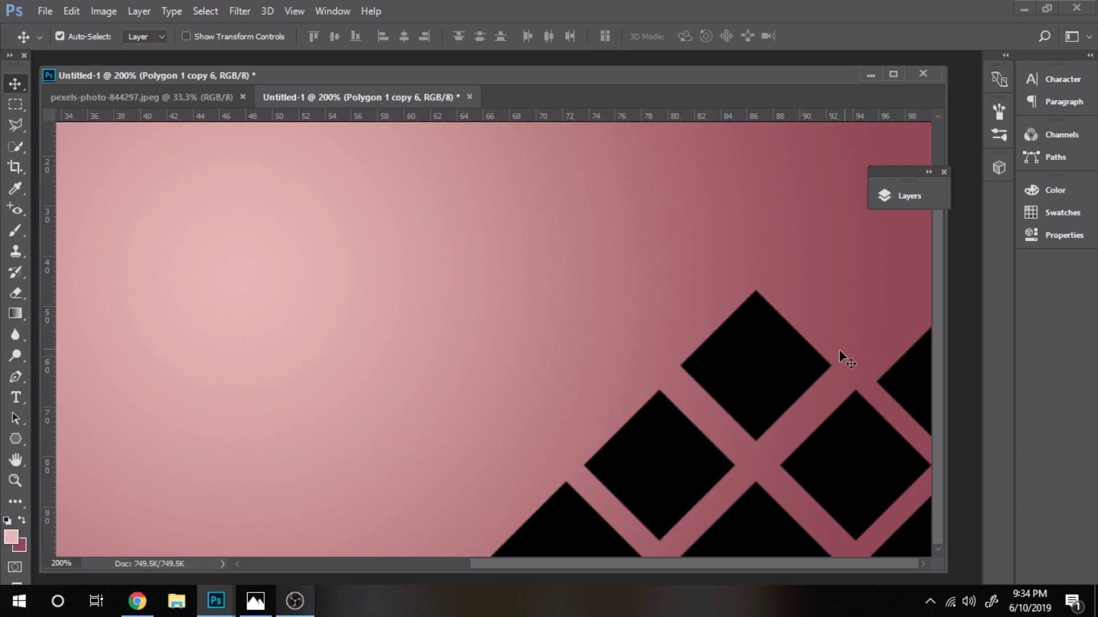
drag(906, 385, 908, 367)
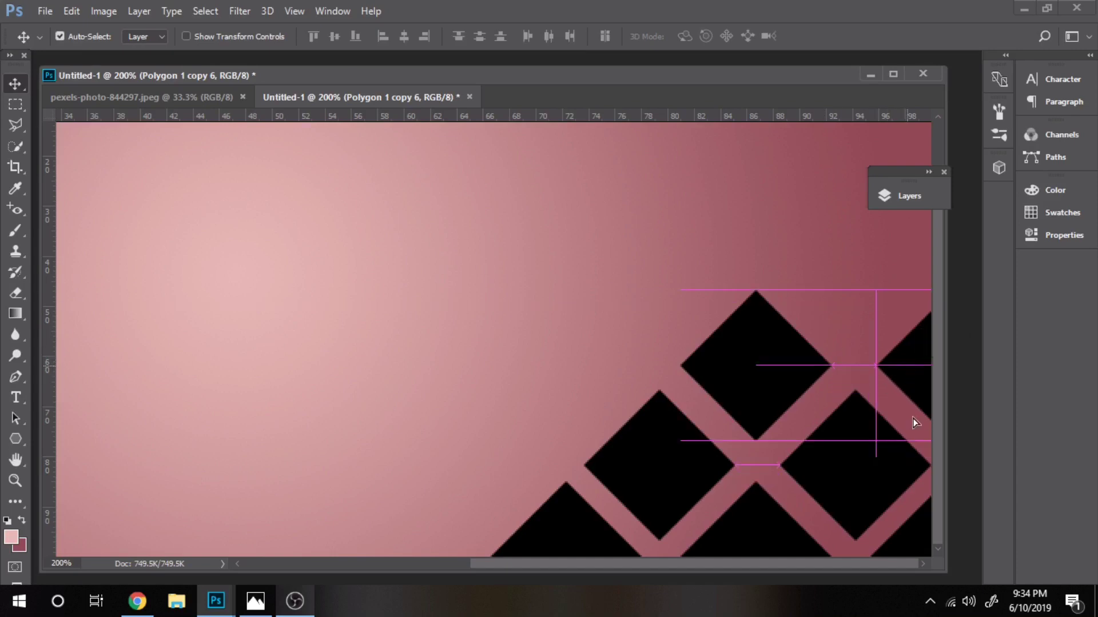
drag(914, 422, 914, 423)
Step: Add two more diamond copies above the grid, one to the upper right and one to the upper left of the topmost diamond
alt+click(822, 376)
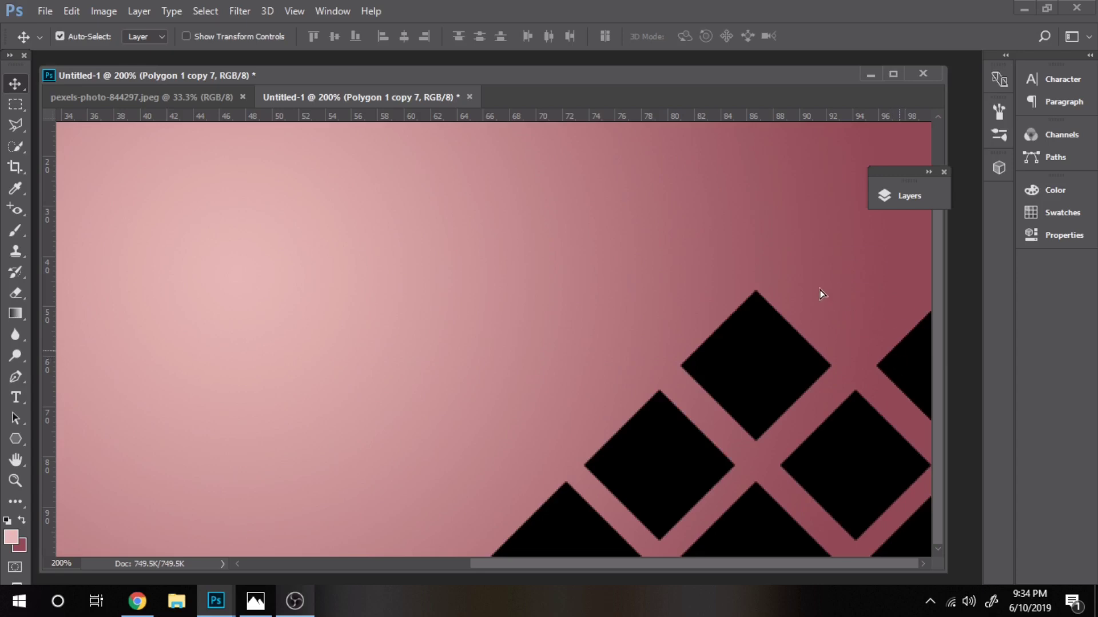
mouse_move(822, 293)
mouse_down()
mouse_move(798, 272)
mouse_move(823, 289)
mouse_up()
drag(797, 324, 743, 280)
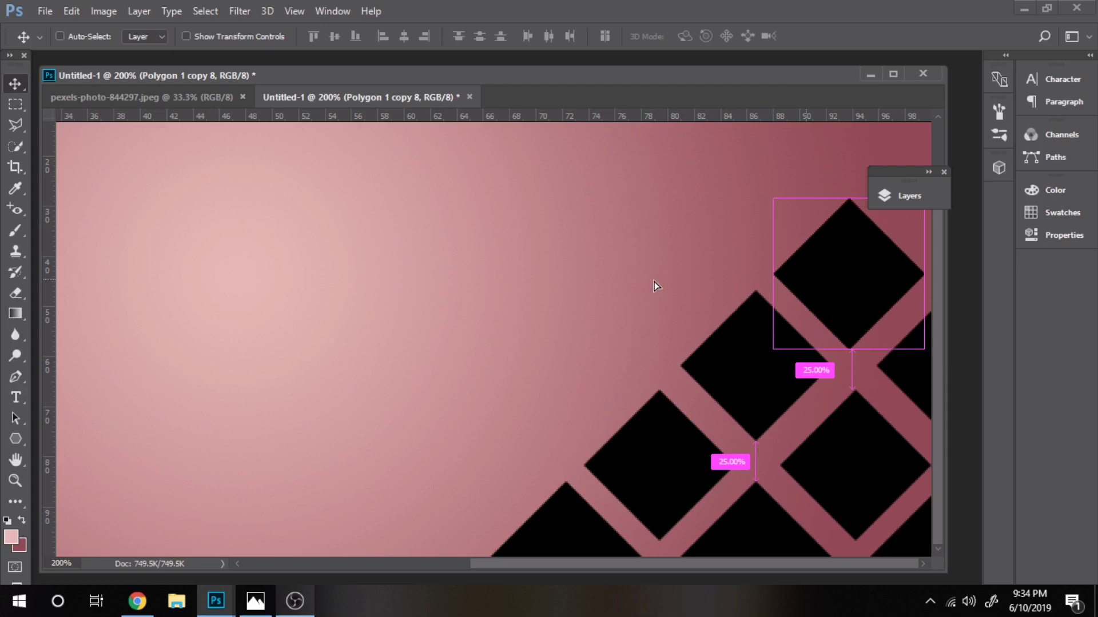
drag(606, 324, 657, 278)
Step: Select all the polygon layers from Polygon 1 to Polygon 1 copy 8 and merge their shapes into one layer
click(15, 481)
right_click(462, 350)
click(502, 367)
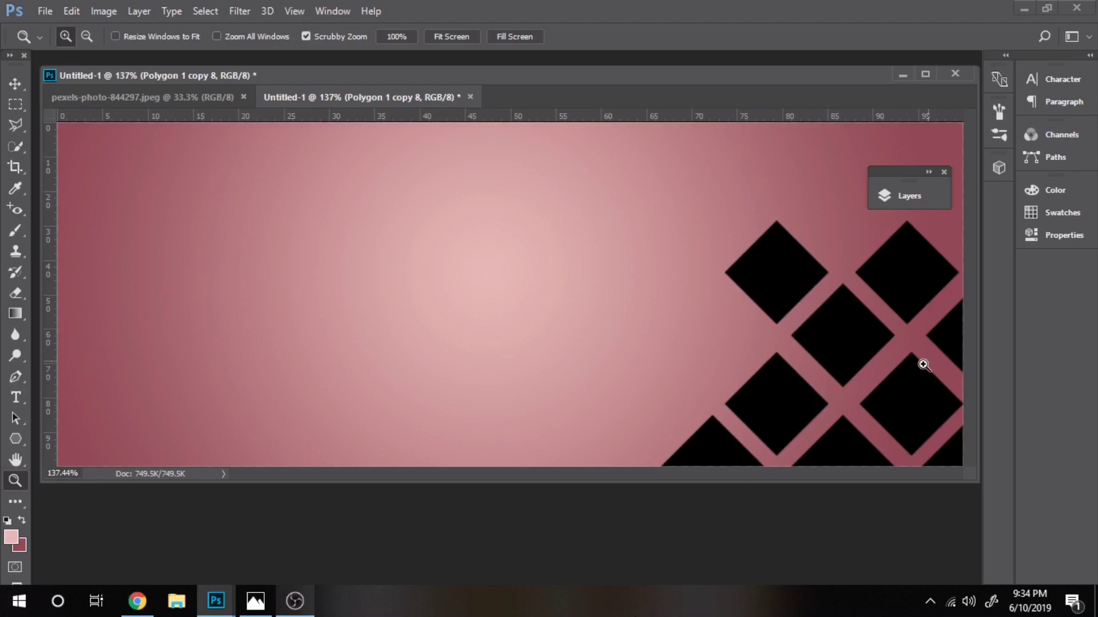
click(905, 197)
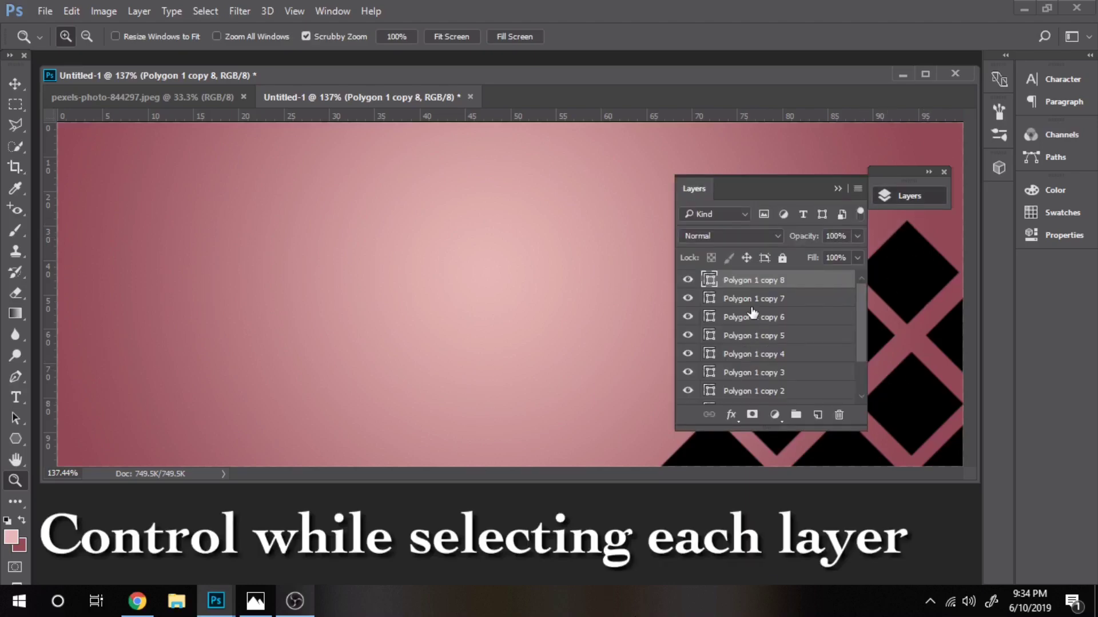
ctrl+click(743, 299)
ctrl+click(741, 318)
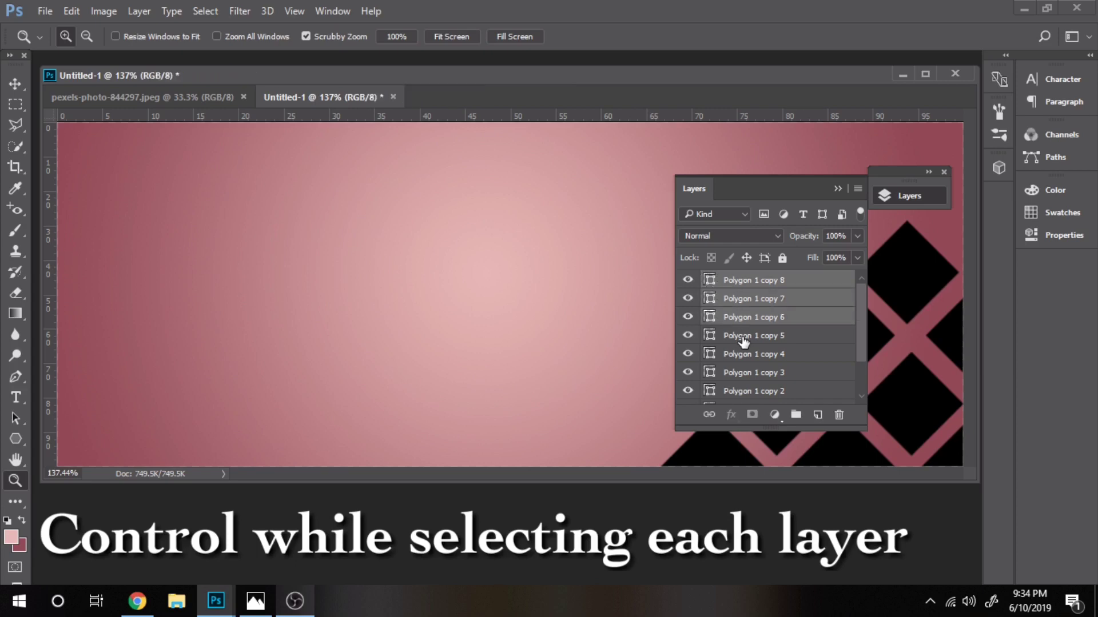
ctrl+click(740, 336)
ctrl+click(742, 354)
ctrl+click(804, 373)
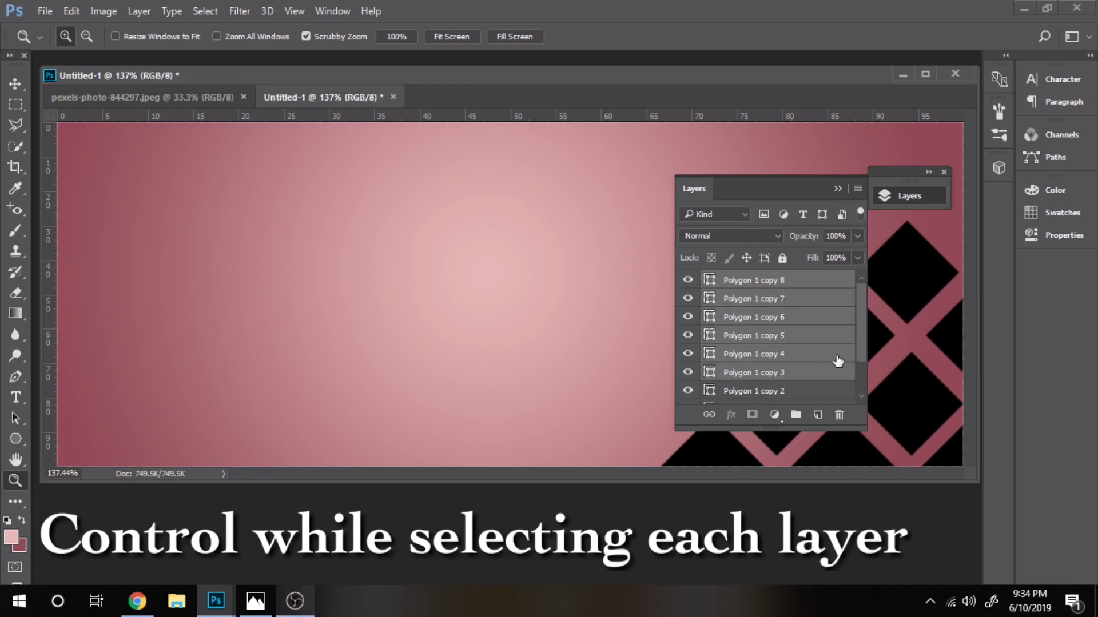
drag(863, 341, 861, 380)
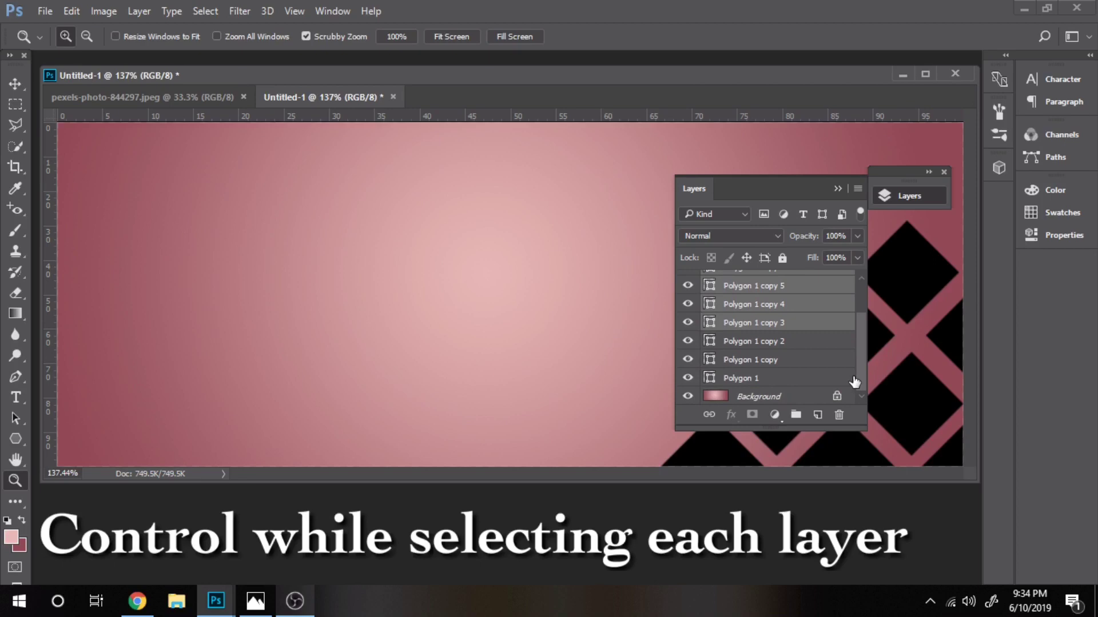
ctrl+click(752, 342)
ctrl+click(741, 360)
ctrl+click(741, 379)
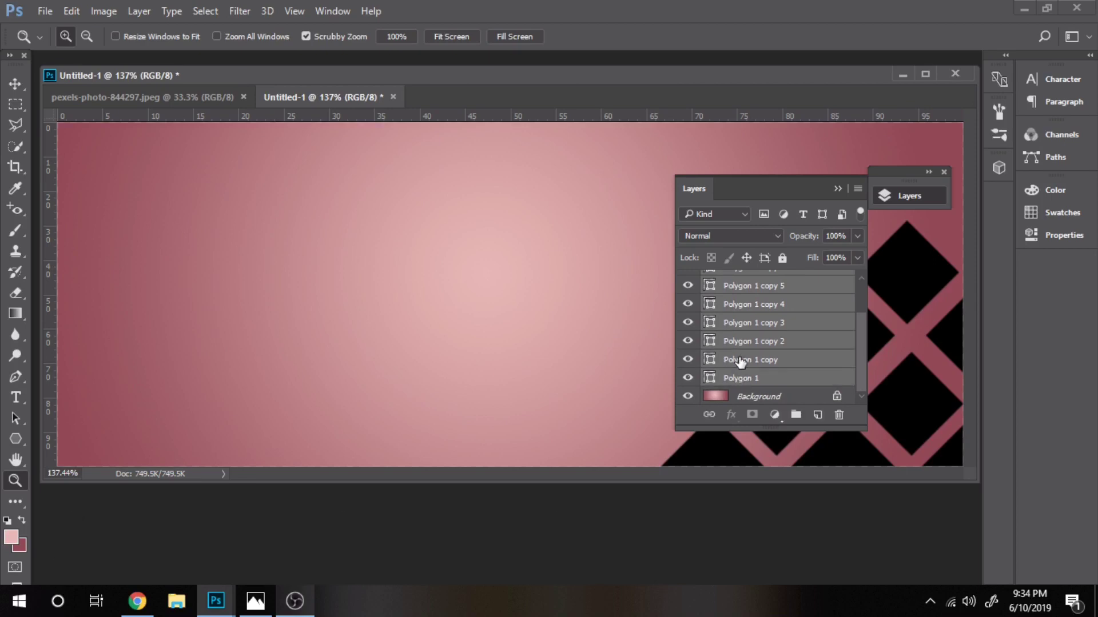
right_click(739, 362)
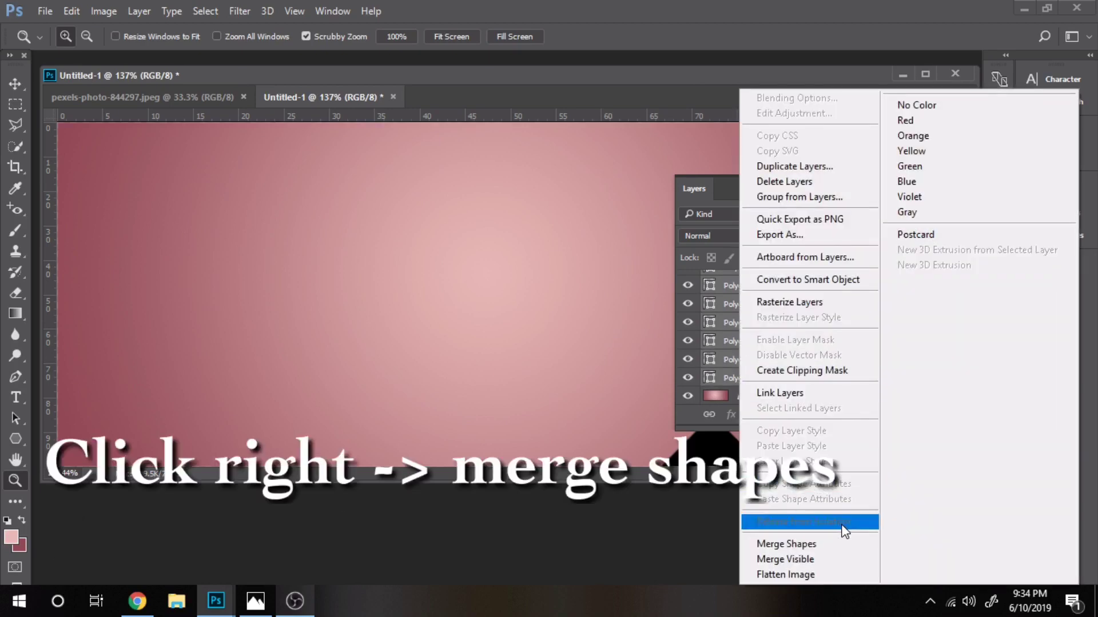
click(822, 543)
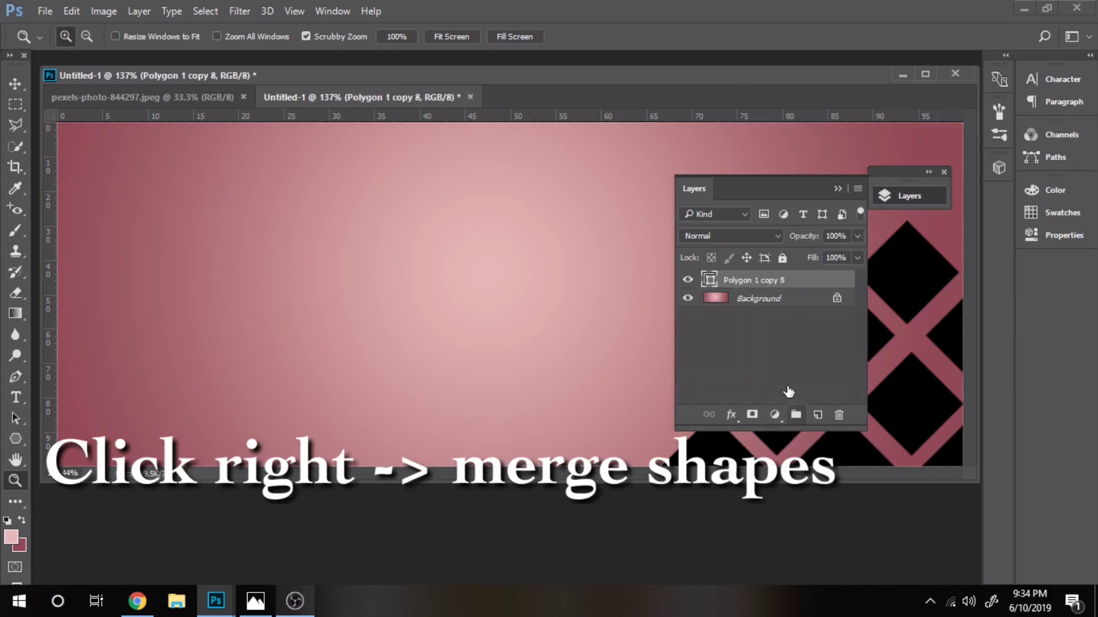
Step: Dock the Layers panel at the side of the workspace and detach the sky photo into its own floating window
drag(787, 186, 1017, 355)
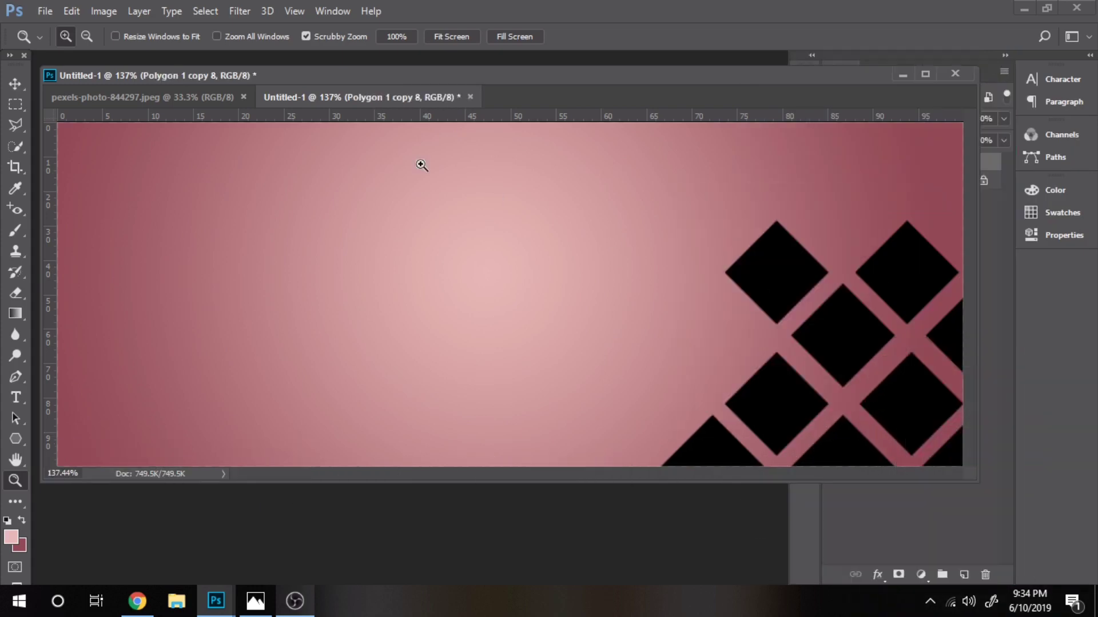
drag(178, 96, 153, 204)
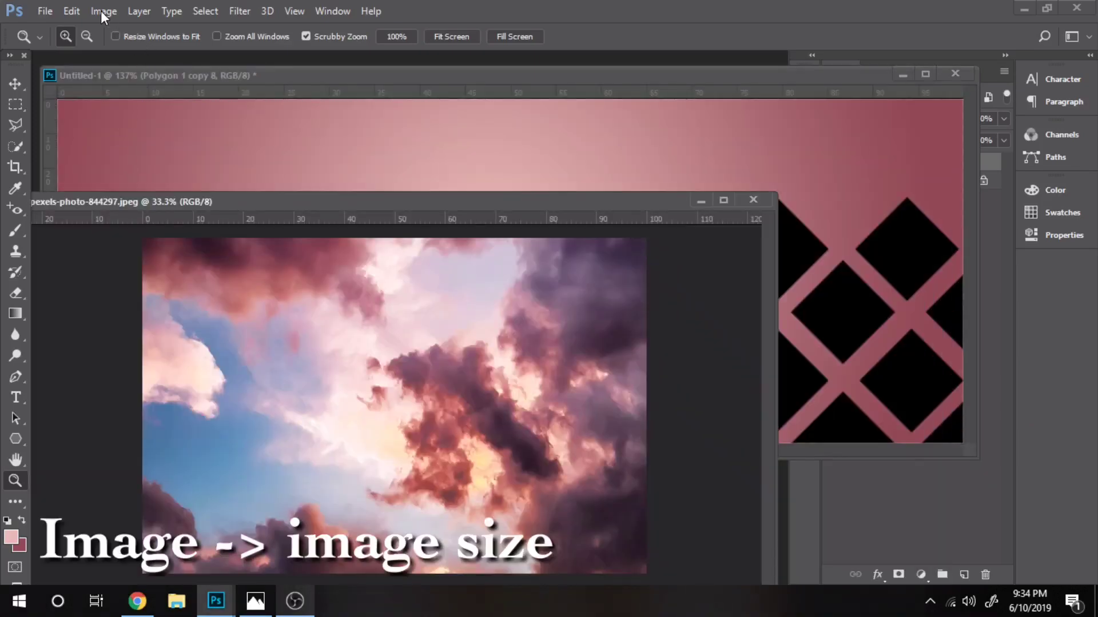
Step: Resize the sky photo to a height of 250 pixels with its proportions linked
click(103, 11)
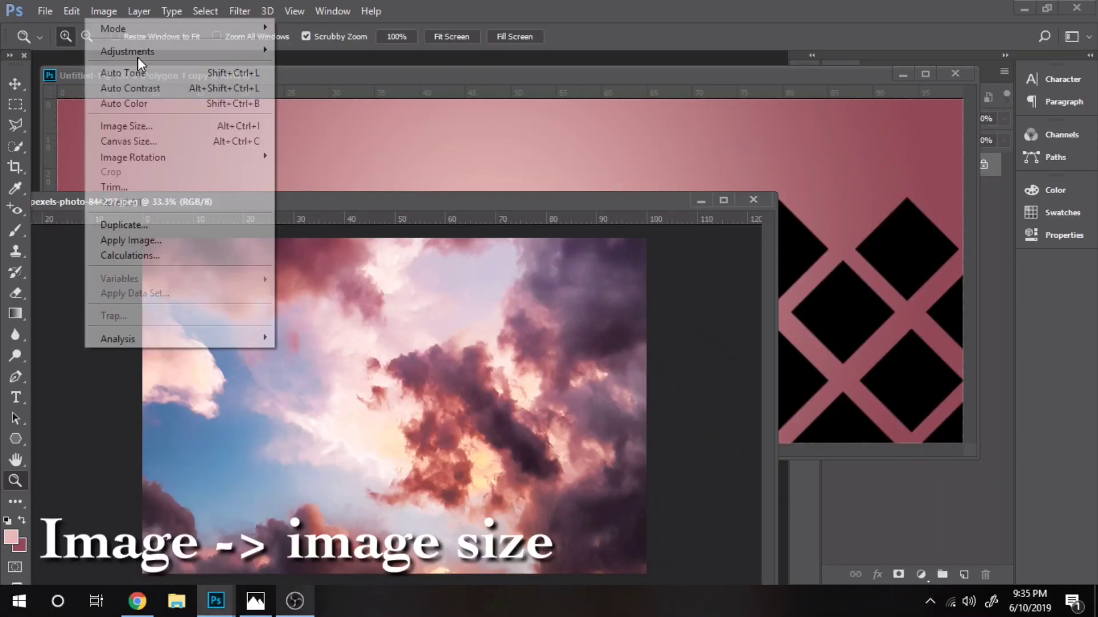
click(146, 125)
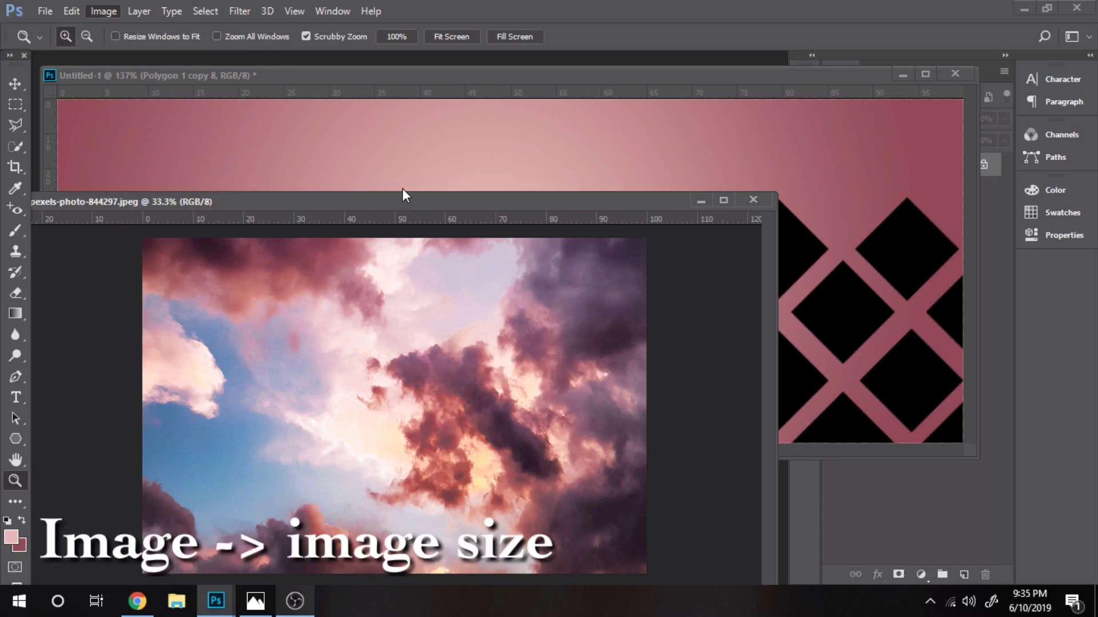
click(483, 247)
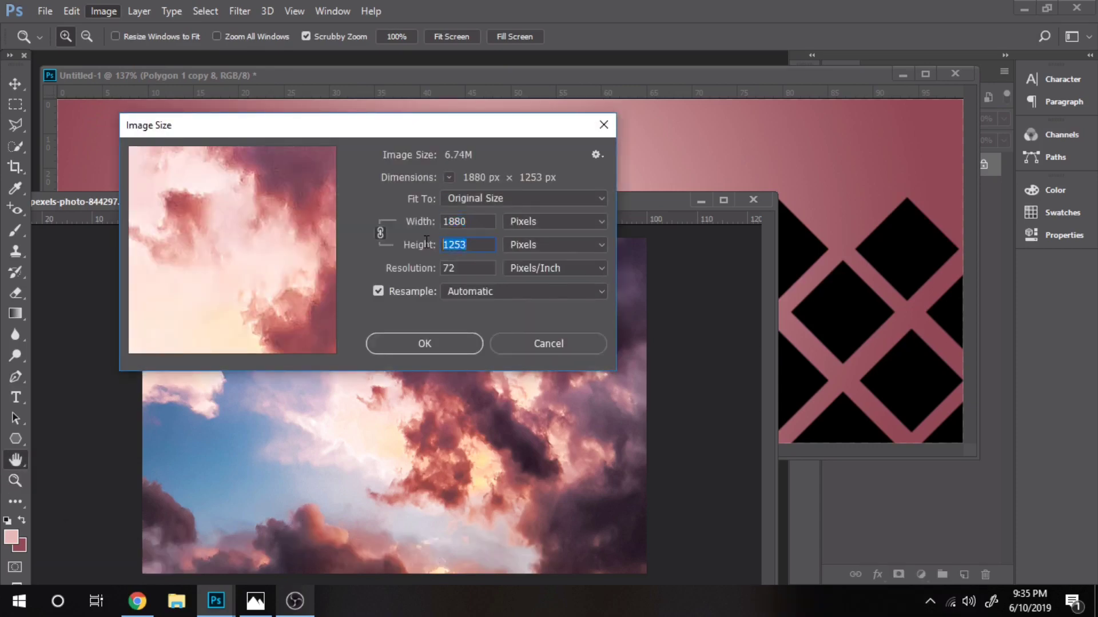
text(250)
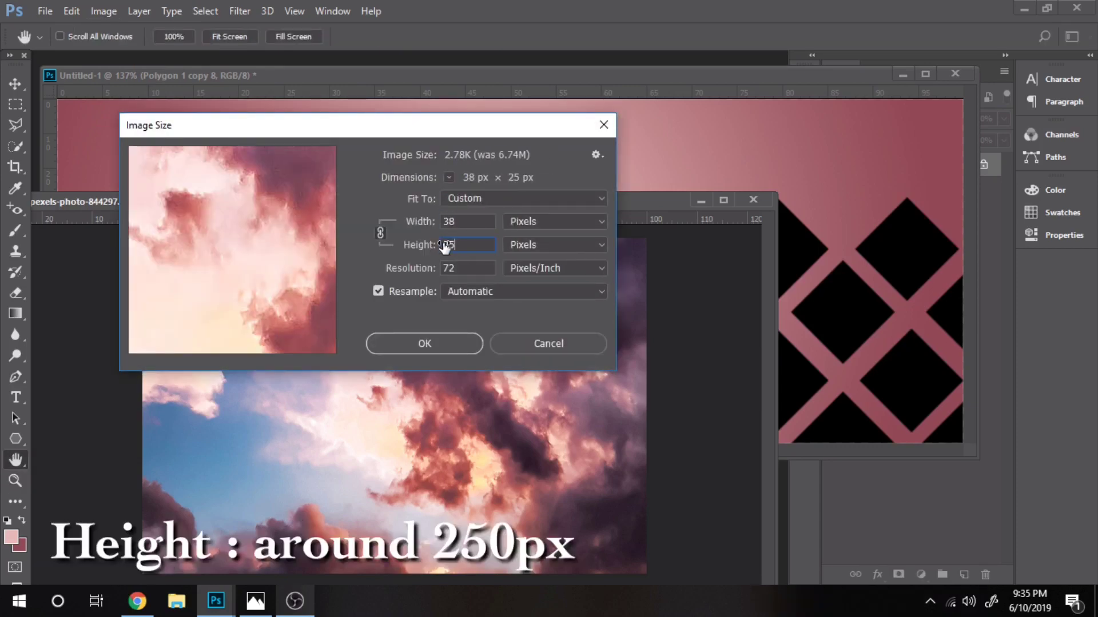
click(435, 343)
Step: Copy the resized sky photo into the banner document, place it over the diamond grid, and shift the banner window to uncover the layer list
key(z)
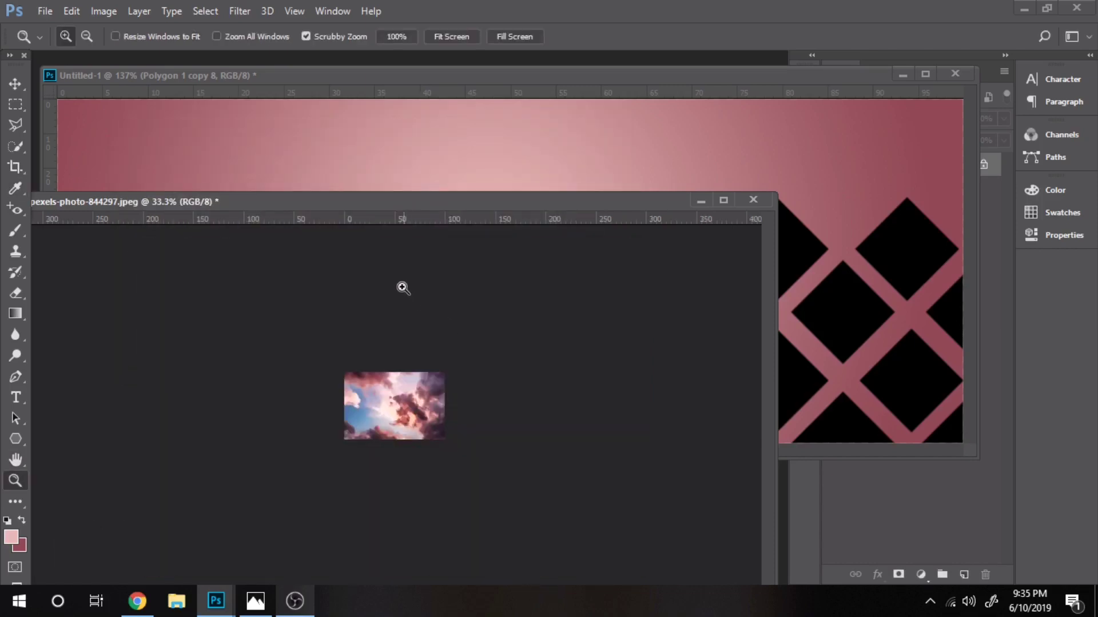
click(15, 85)
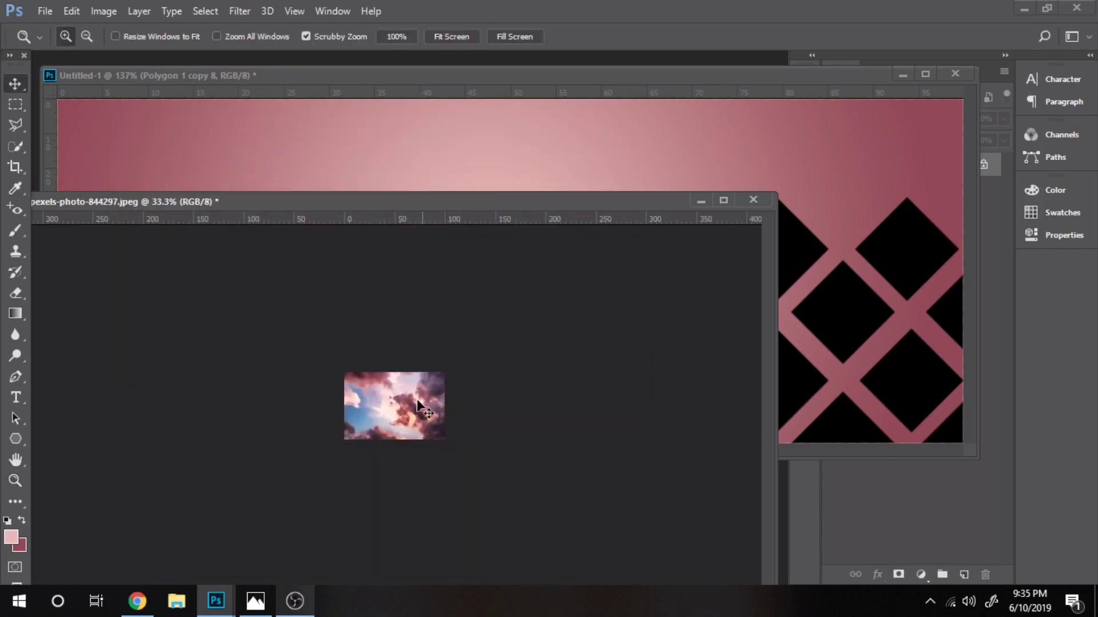
click(854, 328)
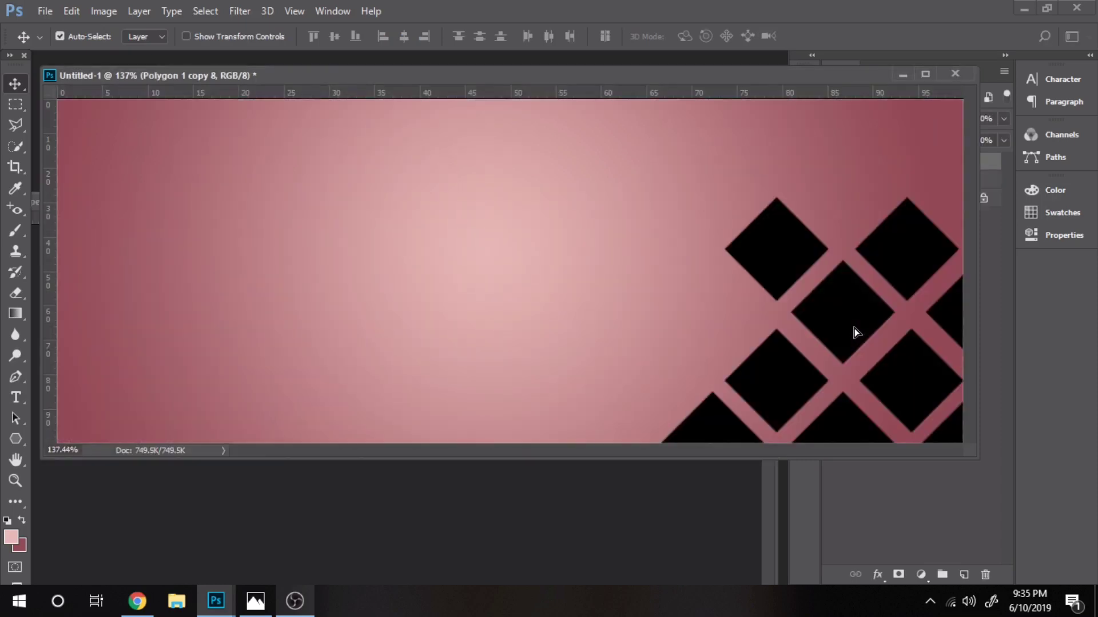
drag(854, 328, 829, 276)
drag(627, 74, 470, 138)
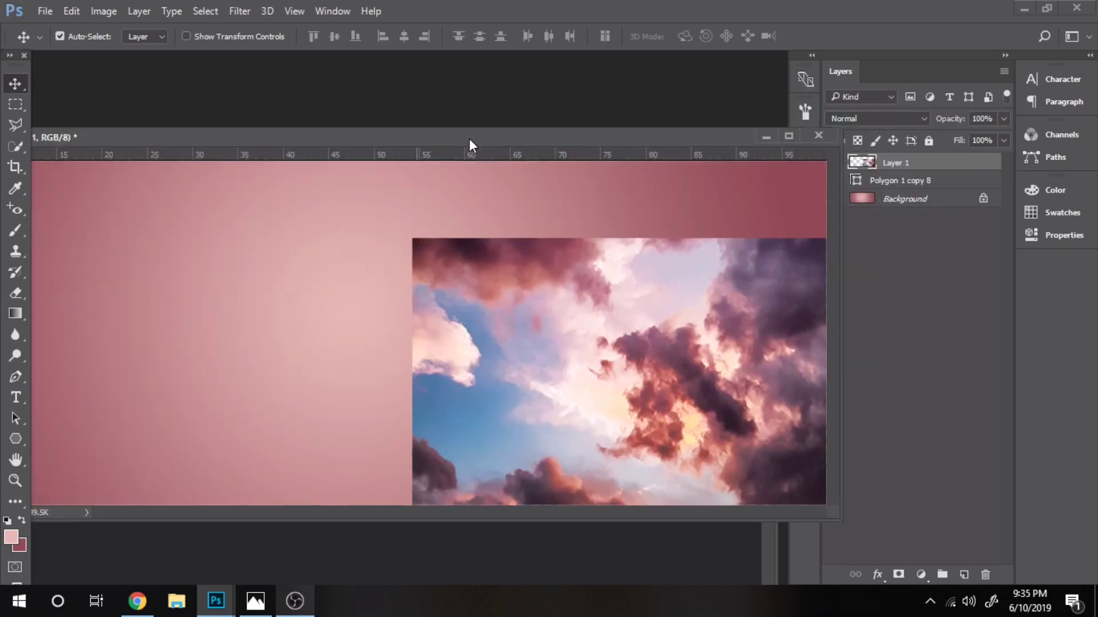
Step: Clip the sky photo layer to the merged diamond layer and rasterize the diamond shapes
right_click(893, 166)
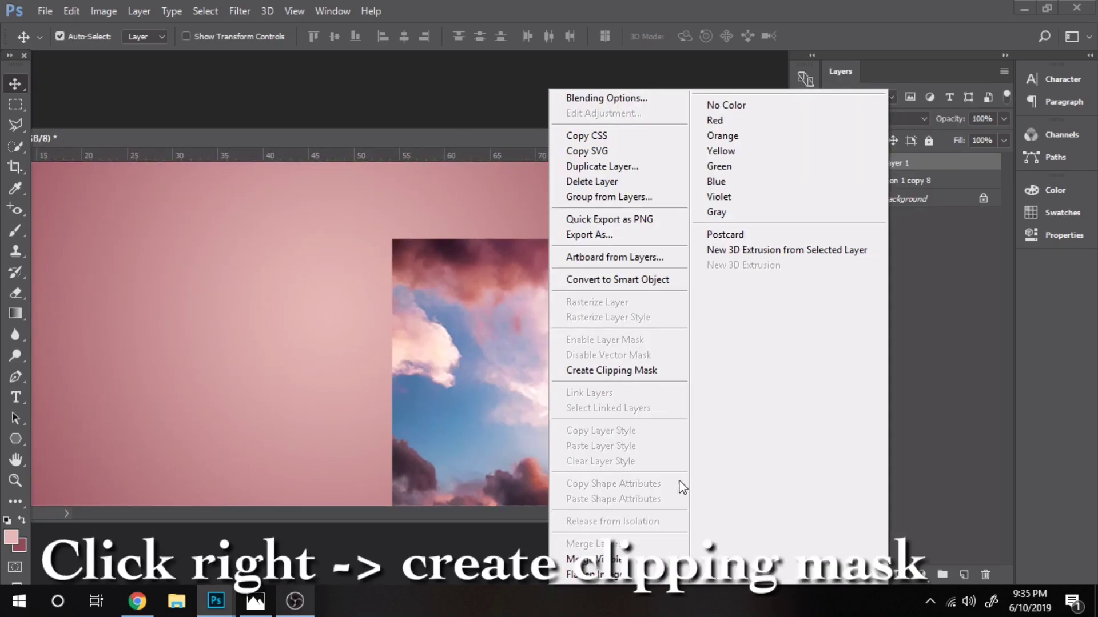
click(607, 370)
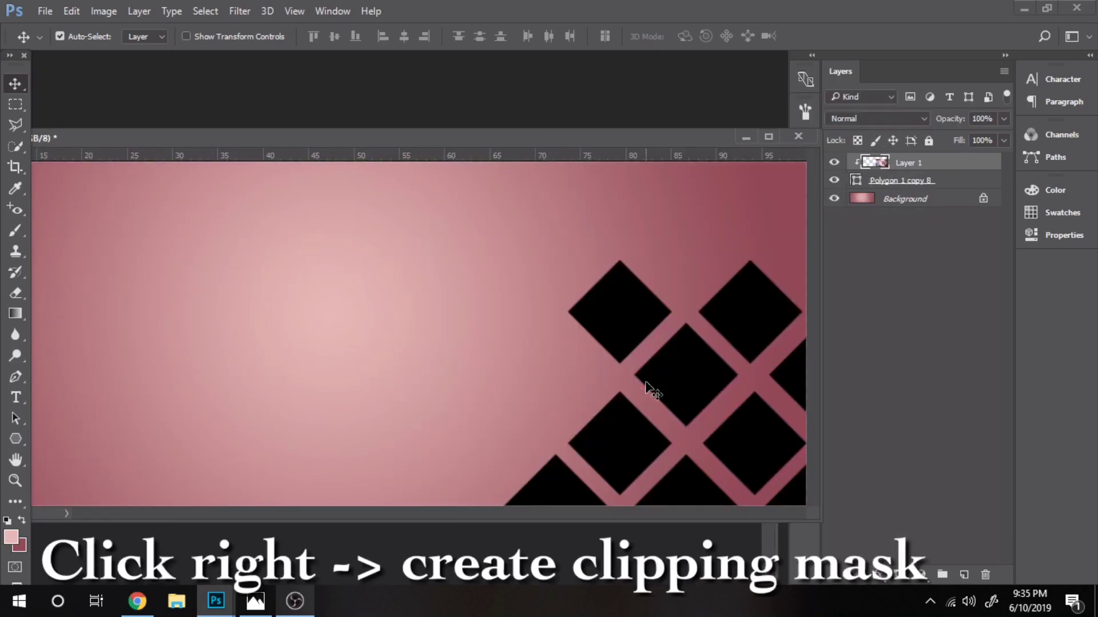
click(854, 181)
right_click(856, 181)
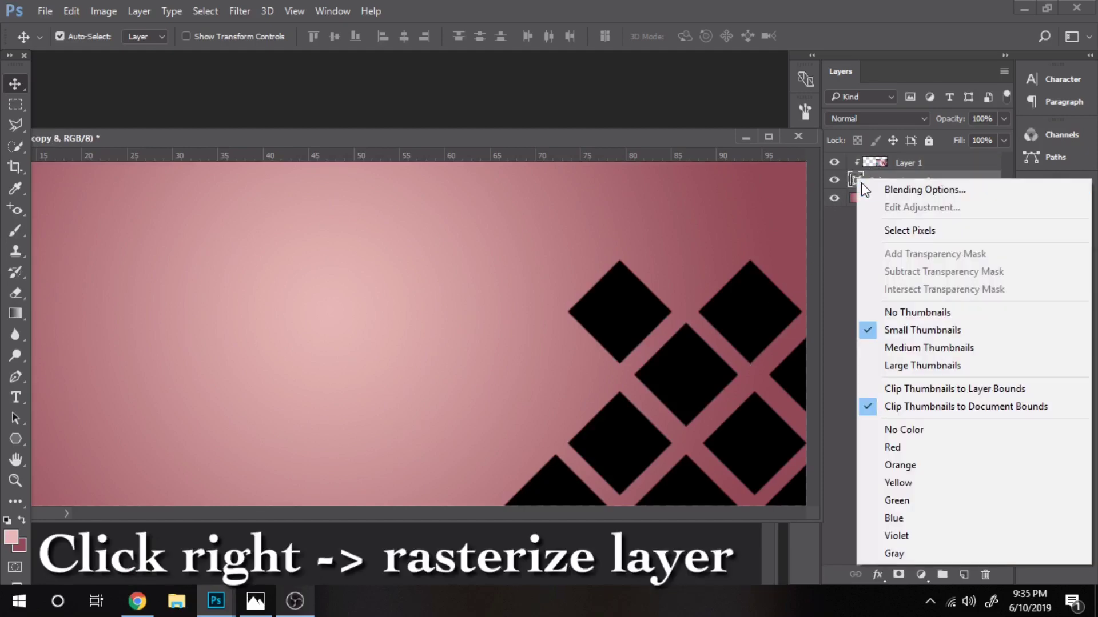
right_click(853, 184)
right_click(904, 180)
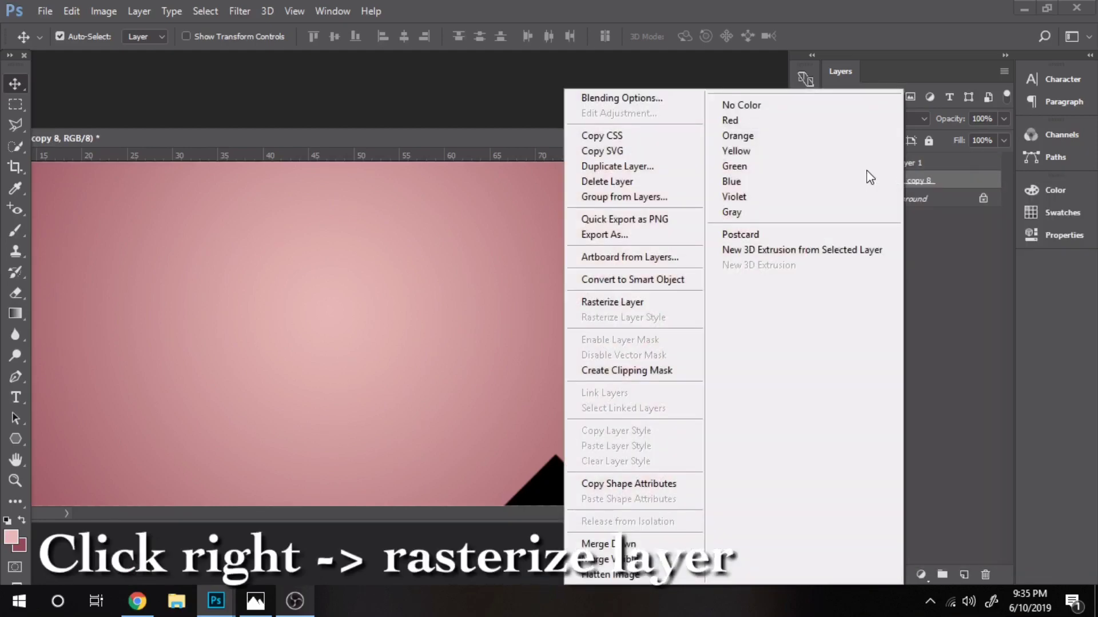
click(639, 301)
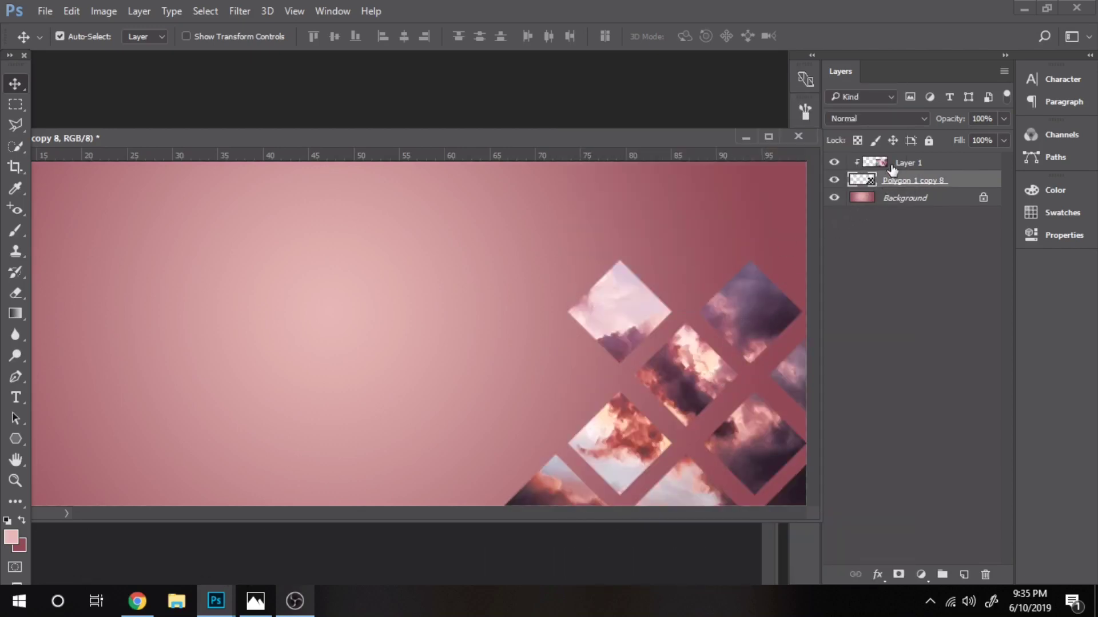
Step: Reposition the clipped sky photo within the diamonds and rearrange the enlarged banner window in the workspace
drag(708, 395, 760, 404)
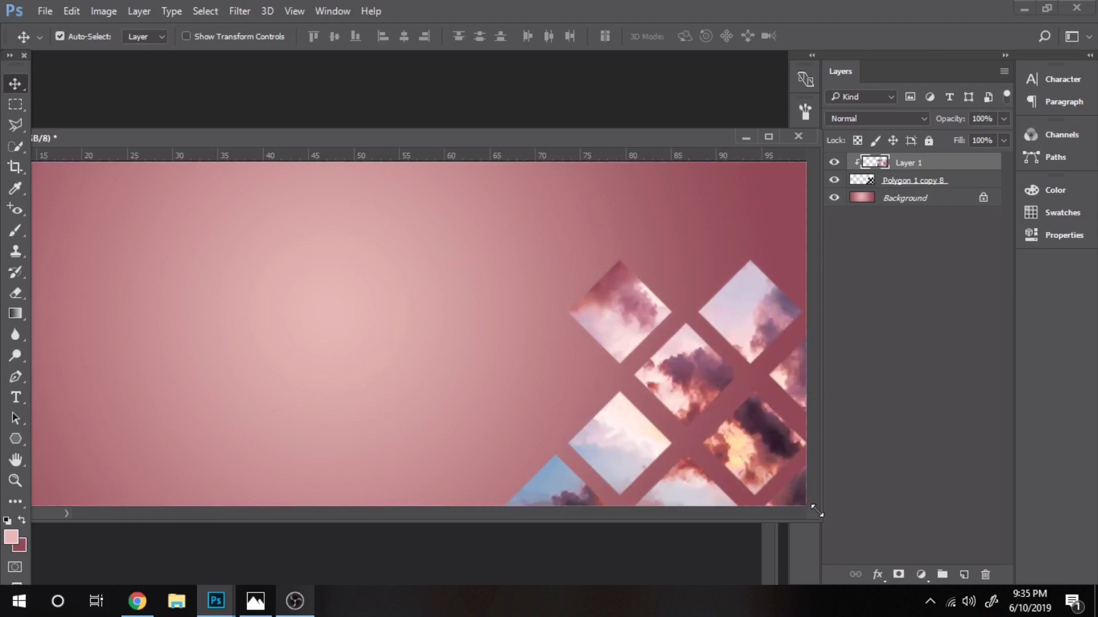
drag(816, 511, 850, 525)
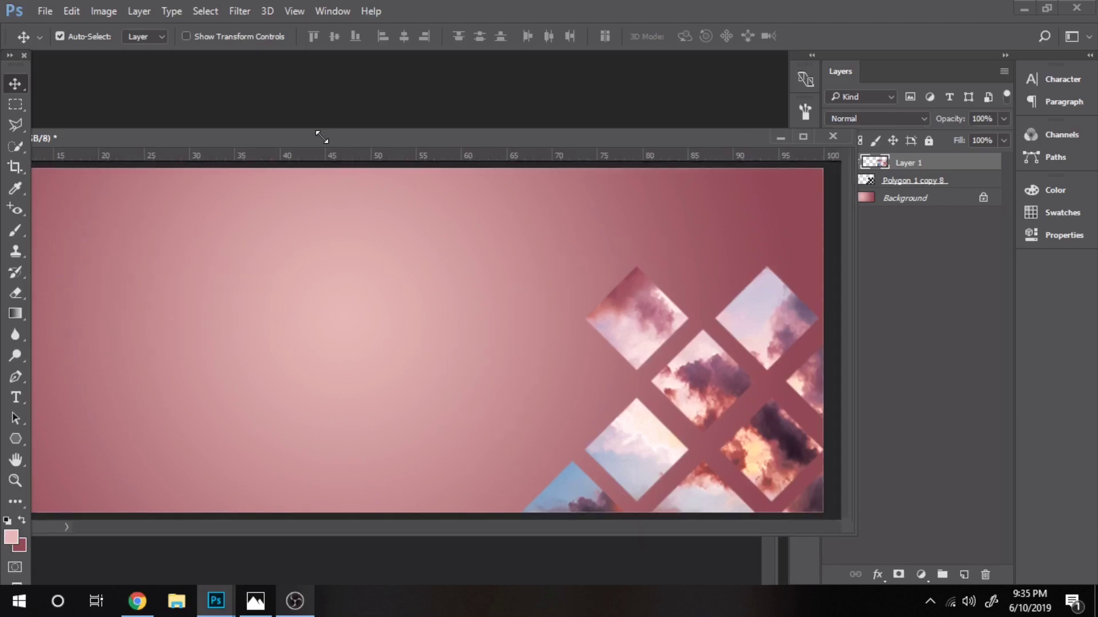
drag(320, 144, 405, 149)
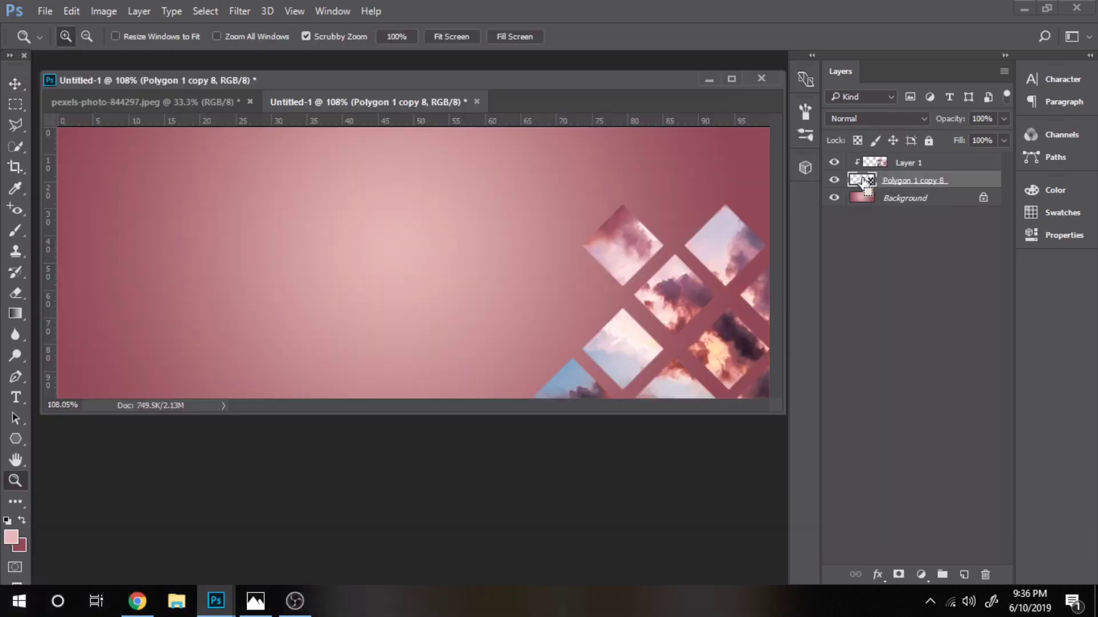
Step: Duplicate the diamond layer to the top of the layer stack and move the copy to the upper left of the banner
drag(863, 181, 868, 158)
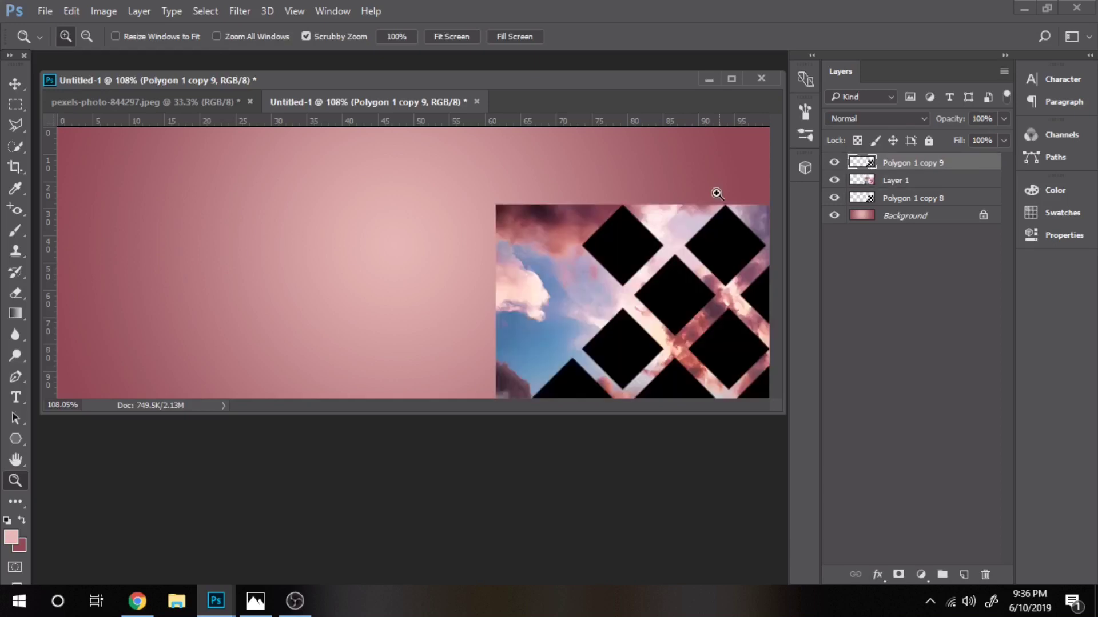
click(16, 83)
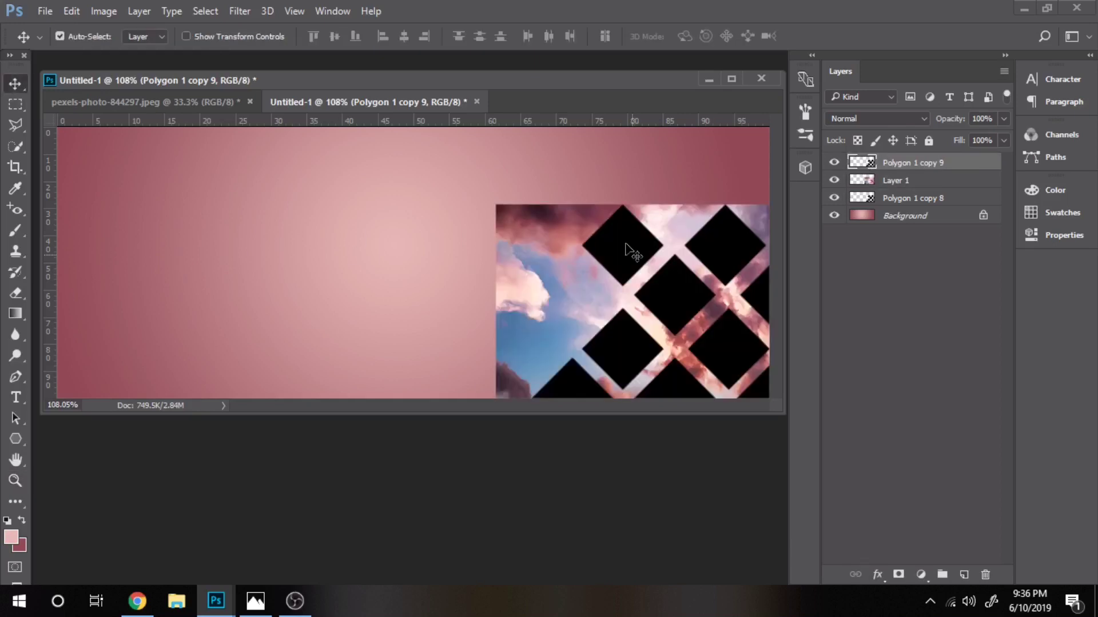
drag(503, 225, 103, 143)
key(ctrl+z)
drag(612, 246, 251, 195)
Step: Clip the sky photo on Layer 1 to the original lower-right diamonds again
click(861, 184)
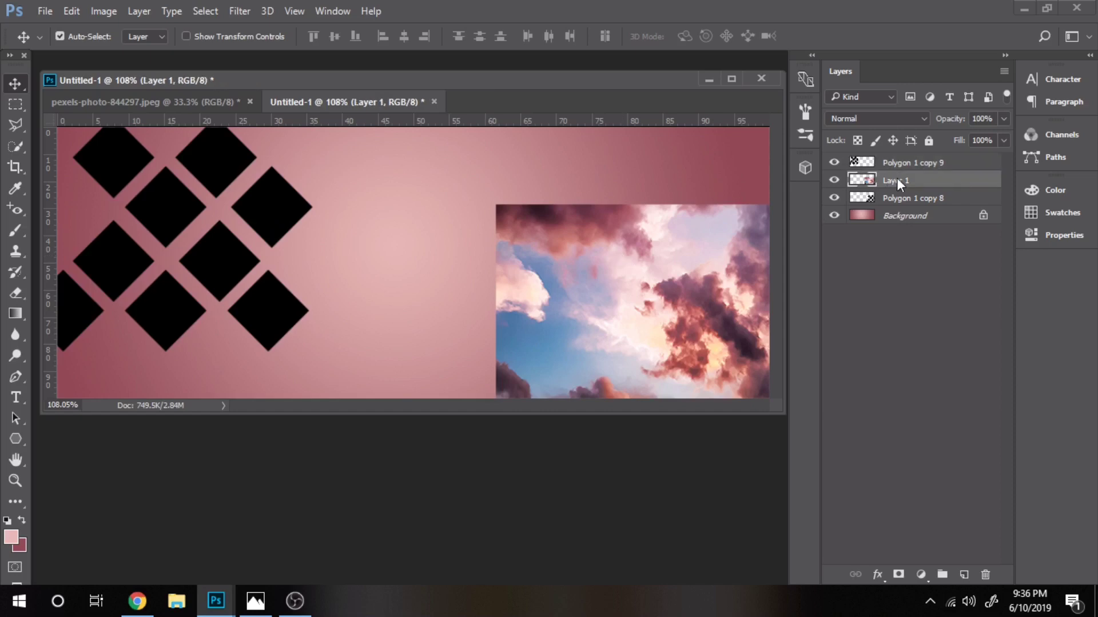
right_click(897, 178)
click(668, 373)
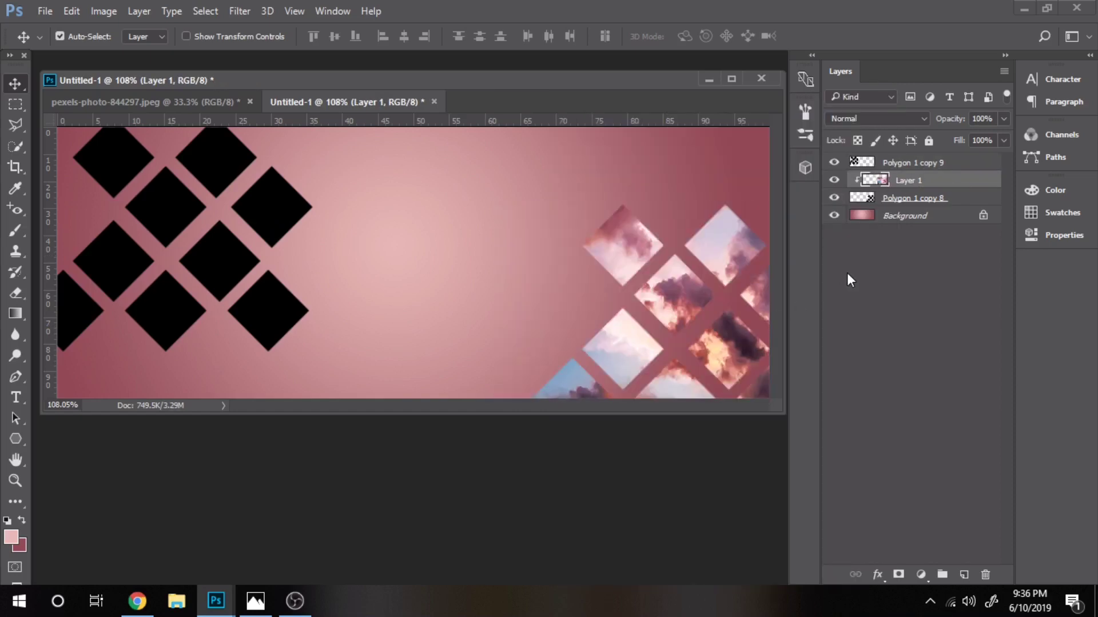
Step: Push the copied diamond grid further into the banner's upper-left corner so it is partly cropped by the edges
click(861, 164)
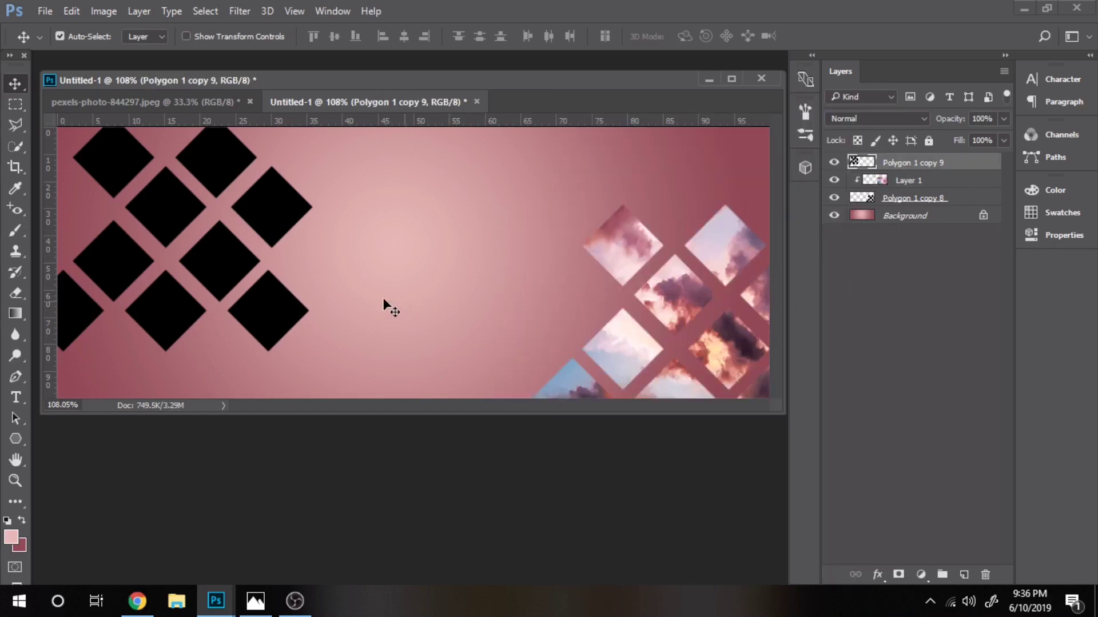
drag(266, 206, 181, 144)
mouse_move(162, 189)
mouse_down()
mouse_move(176, 164)
mouse_move(140, 209)
mouse_move(182, 167)
mouse_move(138, 155)
mouse_move(124, 168)
mouse_move(151, 187)
mouse_up()
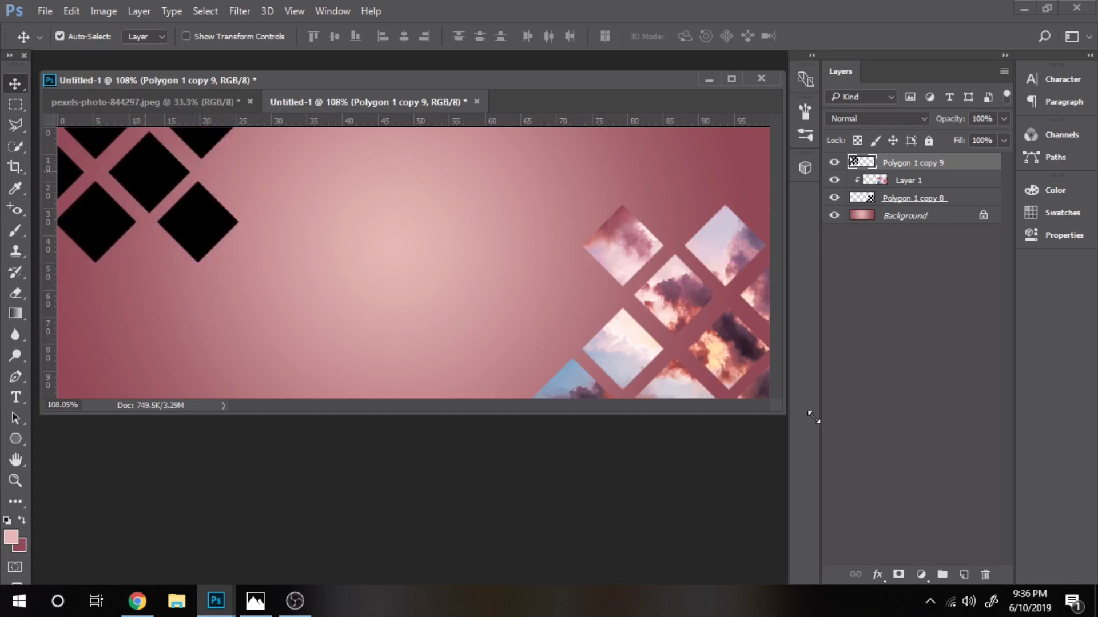
Step: Detach the sky photo into its own window and copy it over the upper-left diamonds in the banner
click(883, 181)
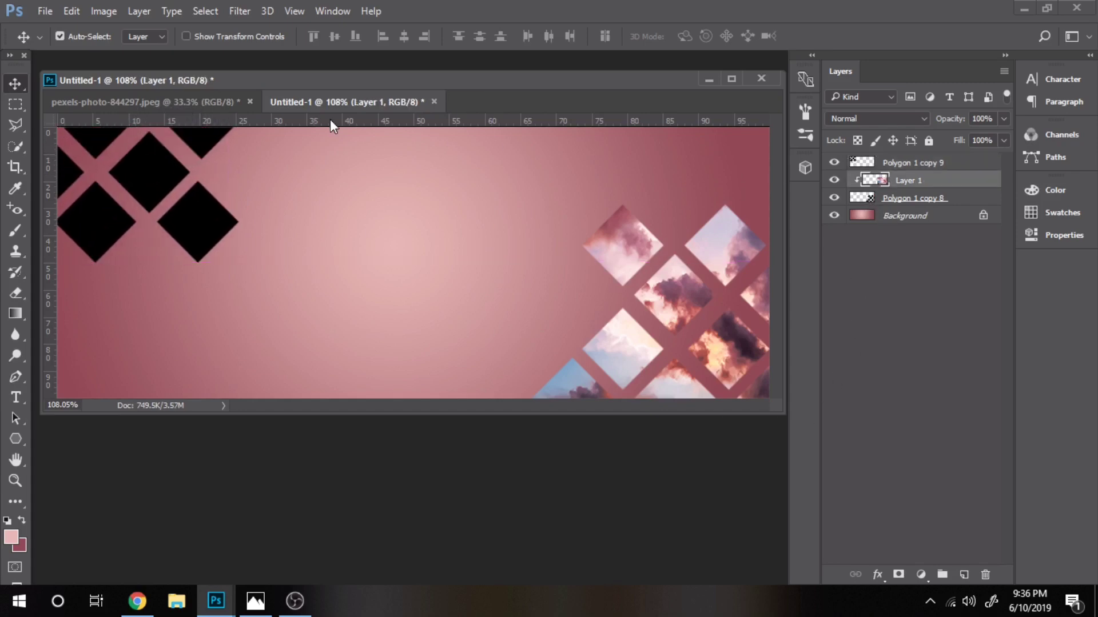
drag(149, 100, 201, 341)
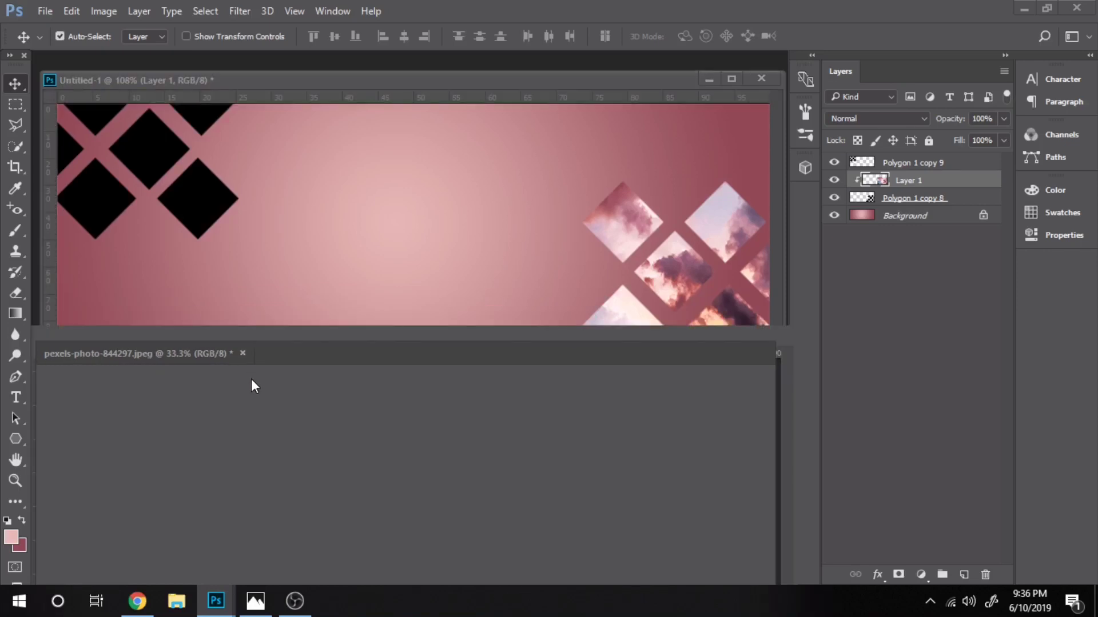
drag(392, 523, 291, 298)
drag(186, 177, 186, 177)
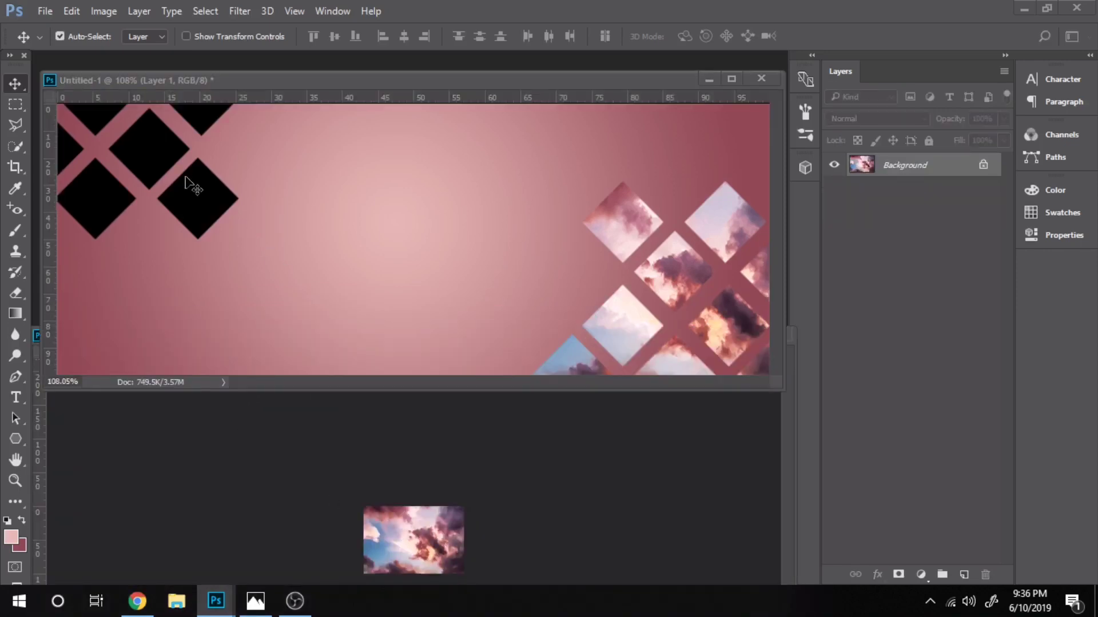
drag(306, 224, 258, 176)
Step: Clip the second sky photo layer to the upper-left diamonds and adjust its position inside them
drag(856, 174, 885, 170)
right_click(885, 164)
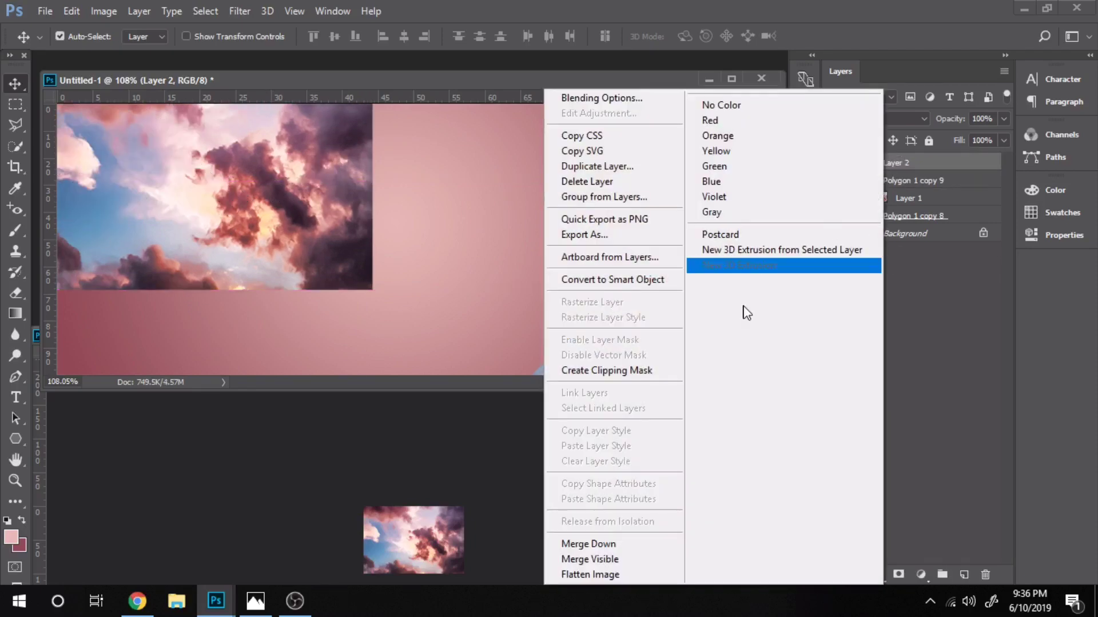
click(651, 374)
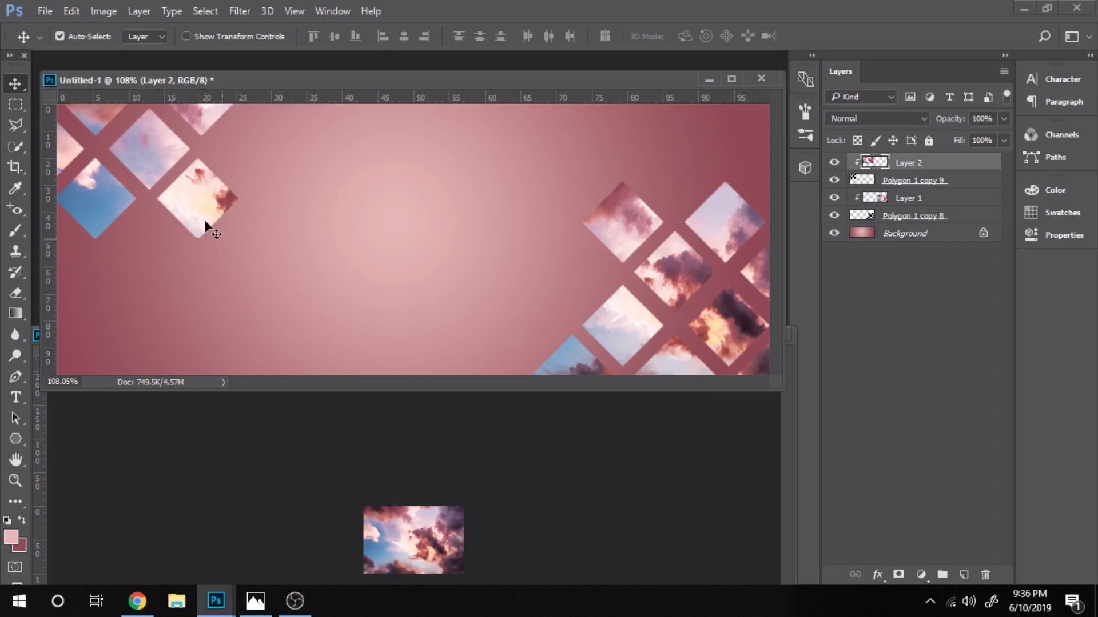
mouse_move(200, 197)
mouse_down()
mouse_move(215, 225)
mouse_move(189, 215)
mouse_up()
Step: Minimize the sky photo window and enlarge the banner window so the whole canvas fits
click(556, 469)
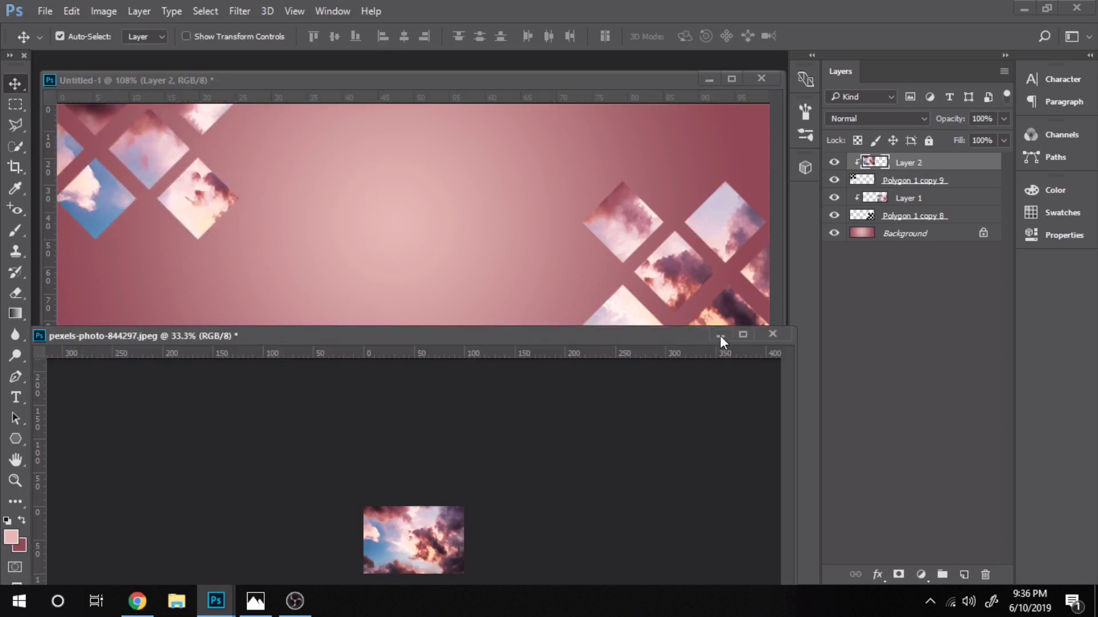
click(720, 335)
drag(772, 379, 818, 418)
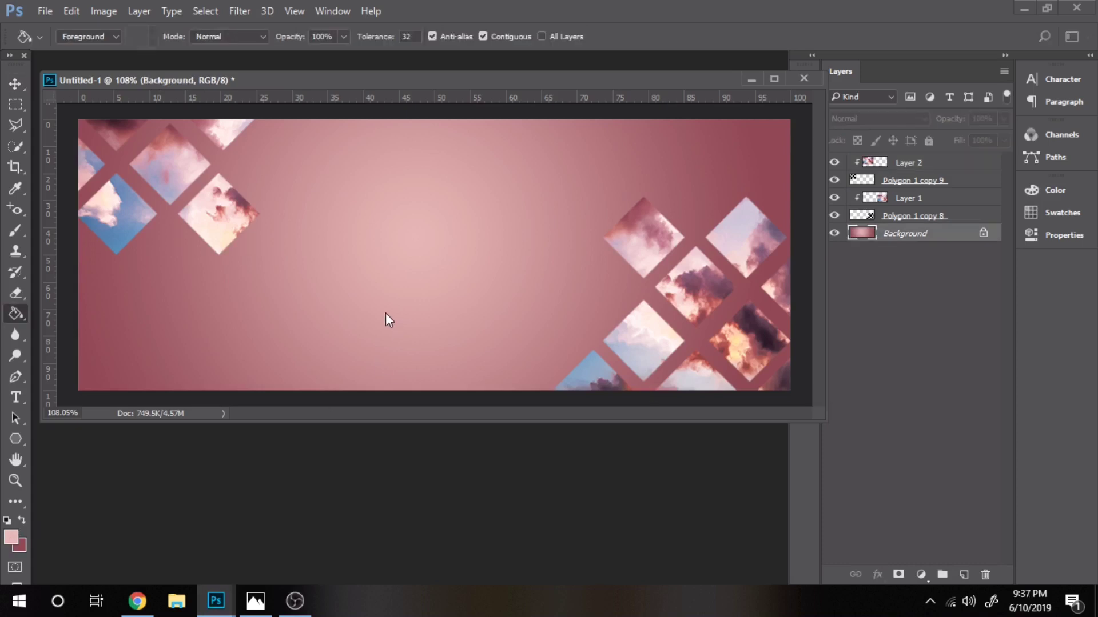
Step: Fill a new layer above the background with a very pale pink and delete the gradient background layer
click(55, 152)
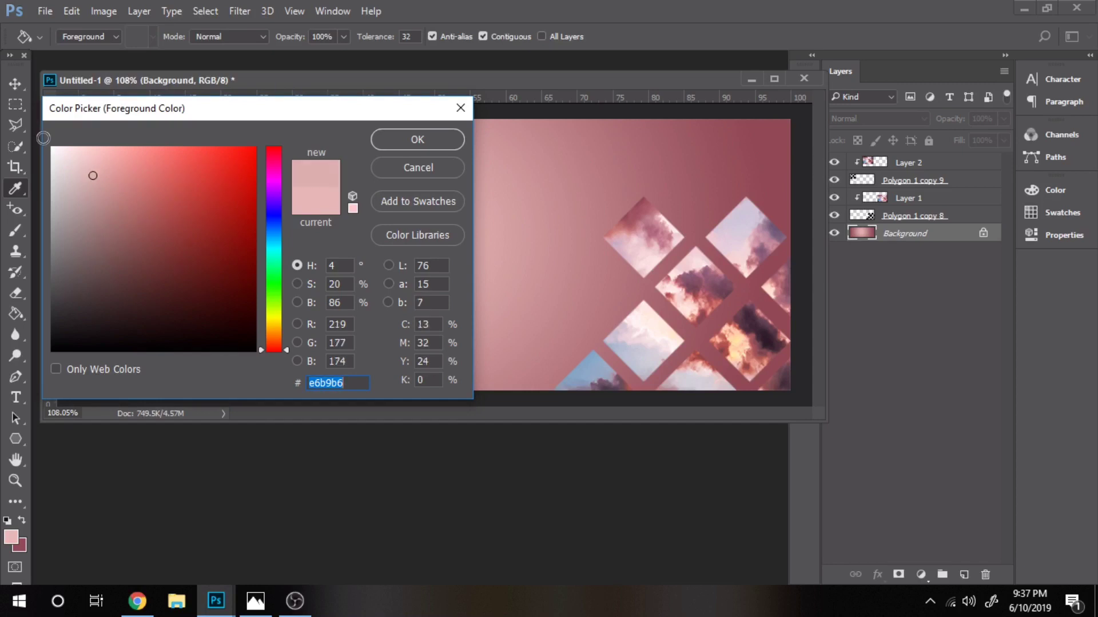
click(414, 145)
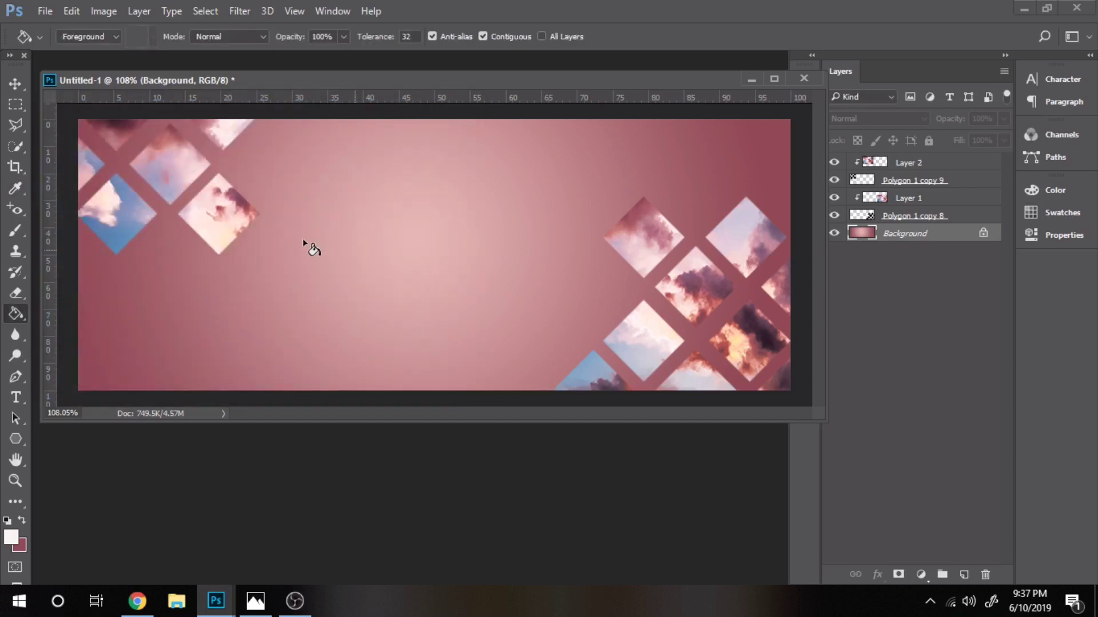
key(ctrl+alt+l)
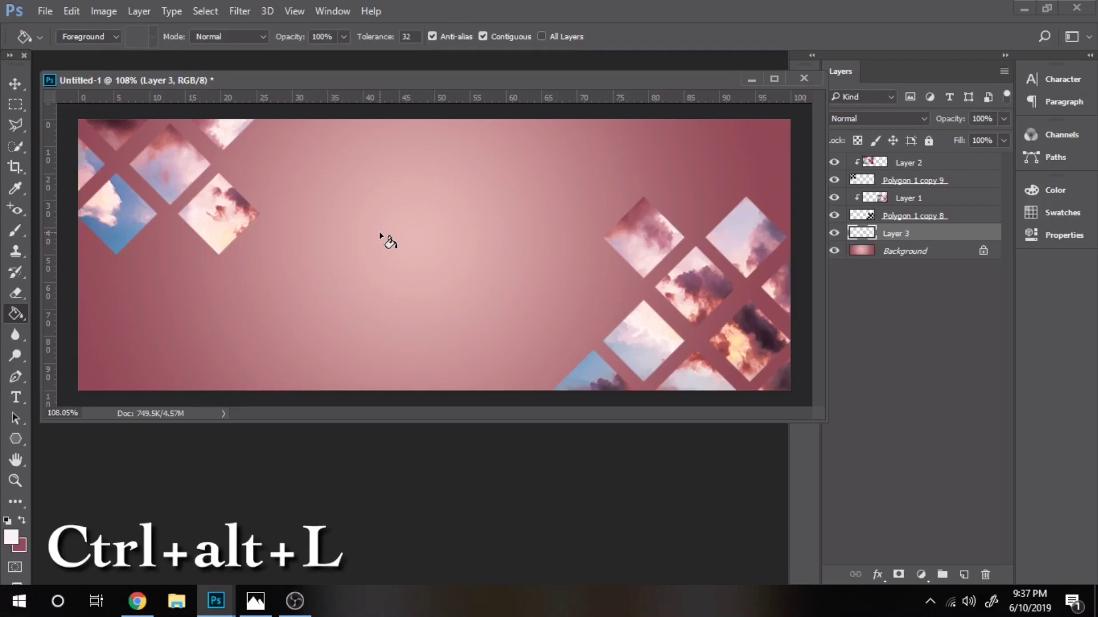
click(437, 248)
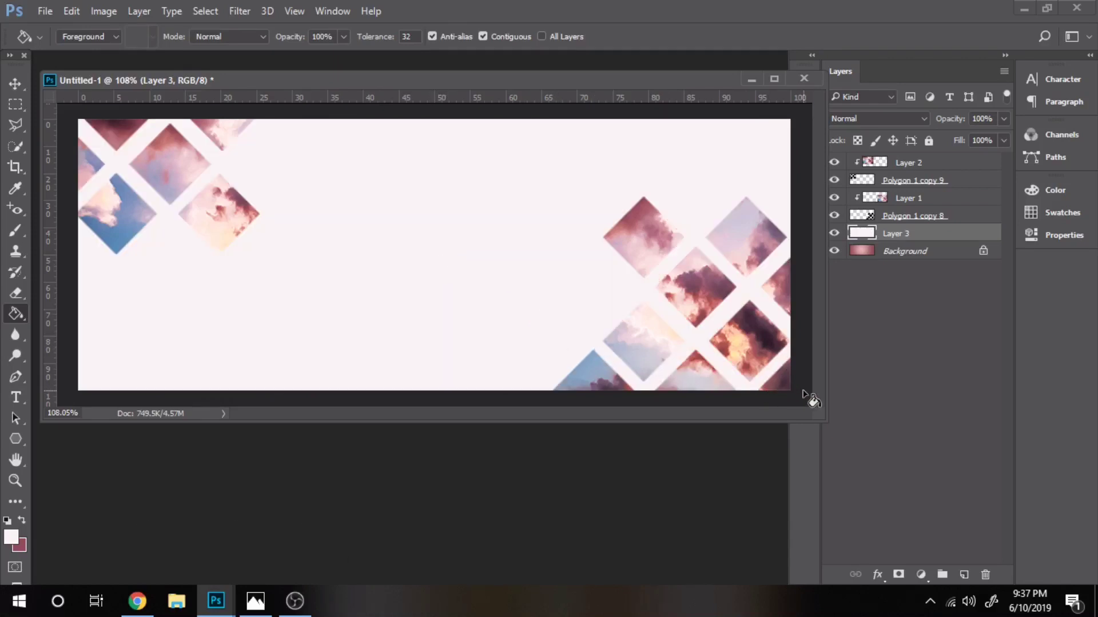
click(887, 255)
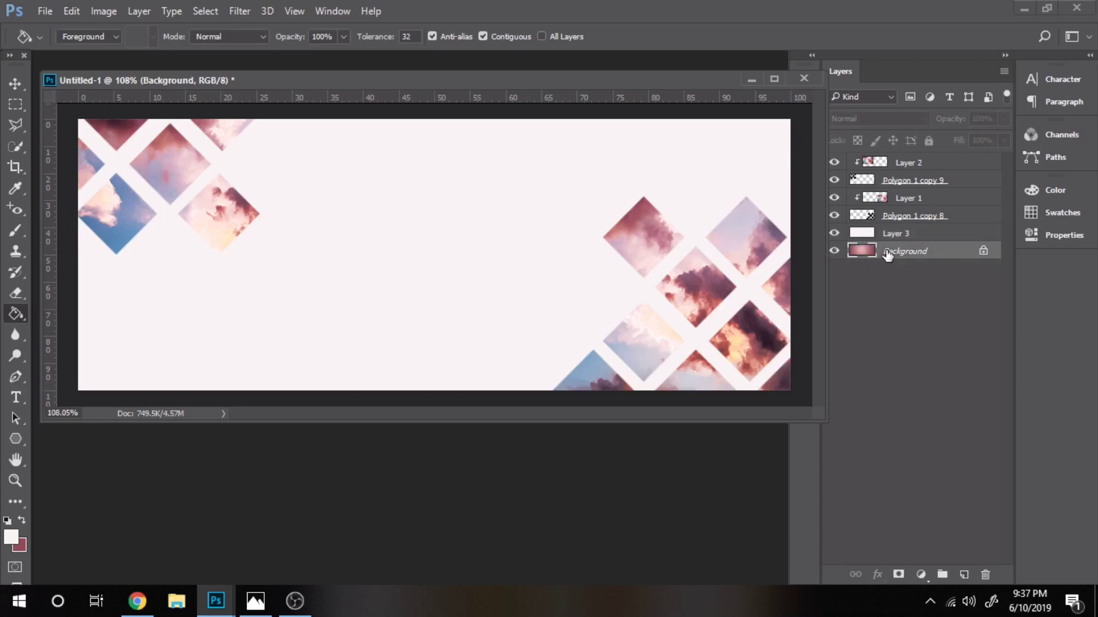
key(Delete)
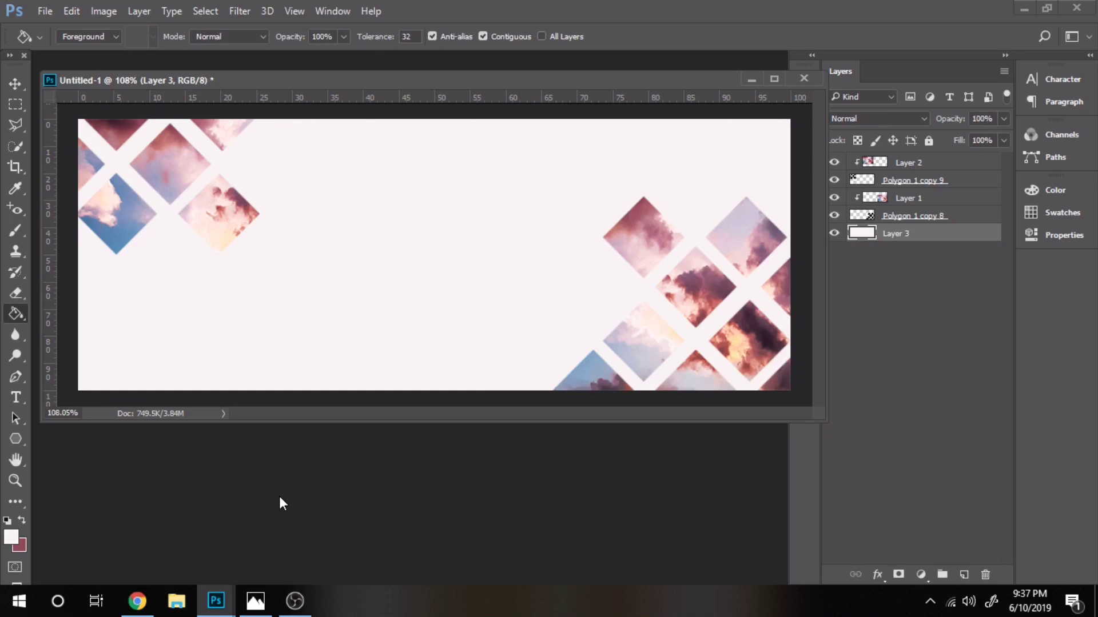
Step: Add the headline text "BUSINESS IS WHAT WE DO" in the dark pink colour on the banner
key(t)
key(x)
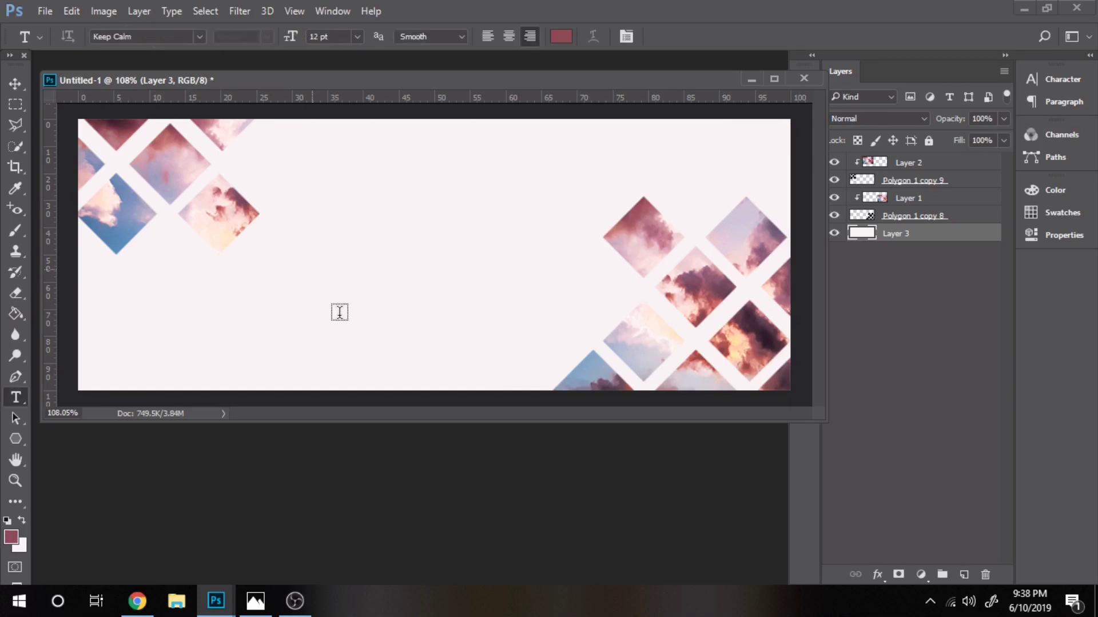
click(340, 312)
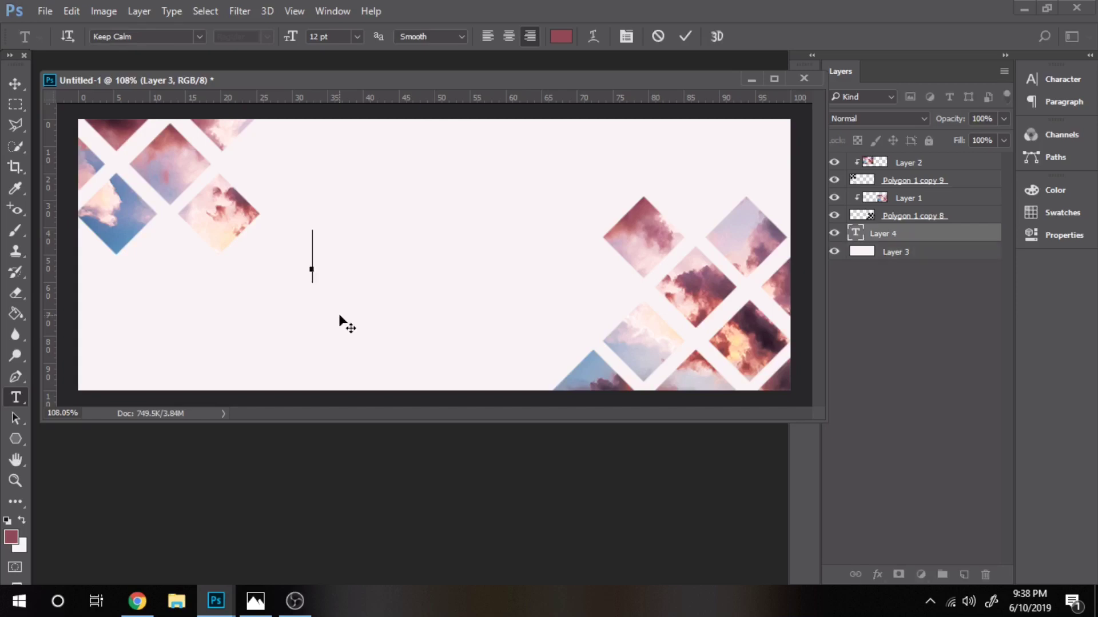
text(BU)
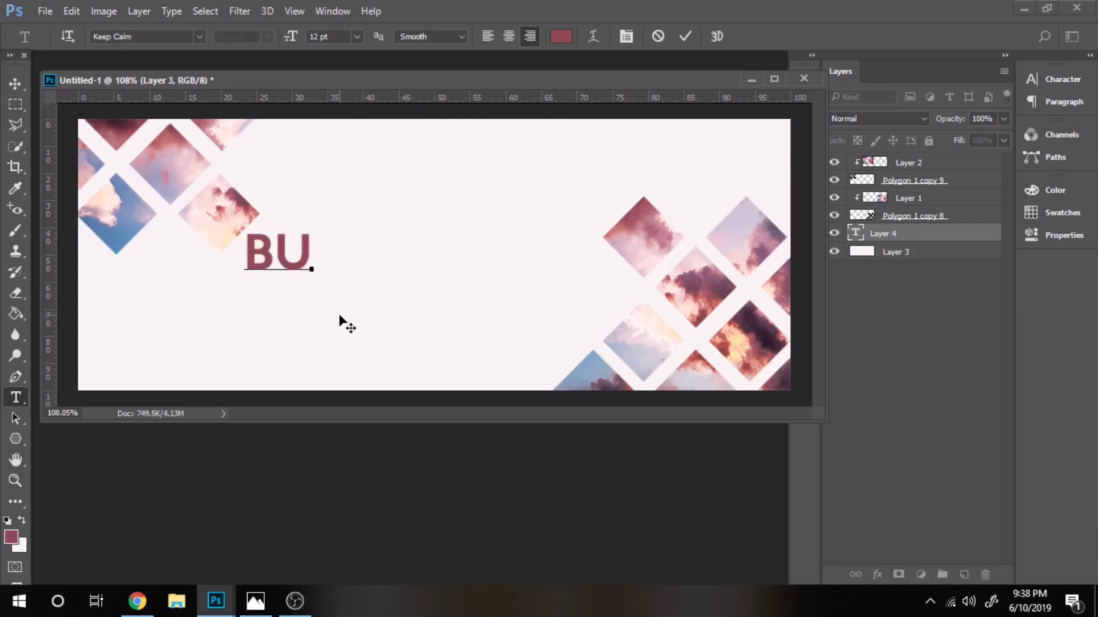
text(SINESS IS WHAT WE DO)
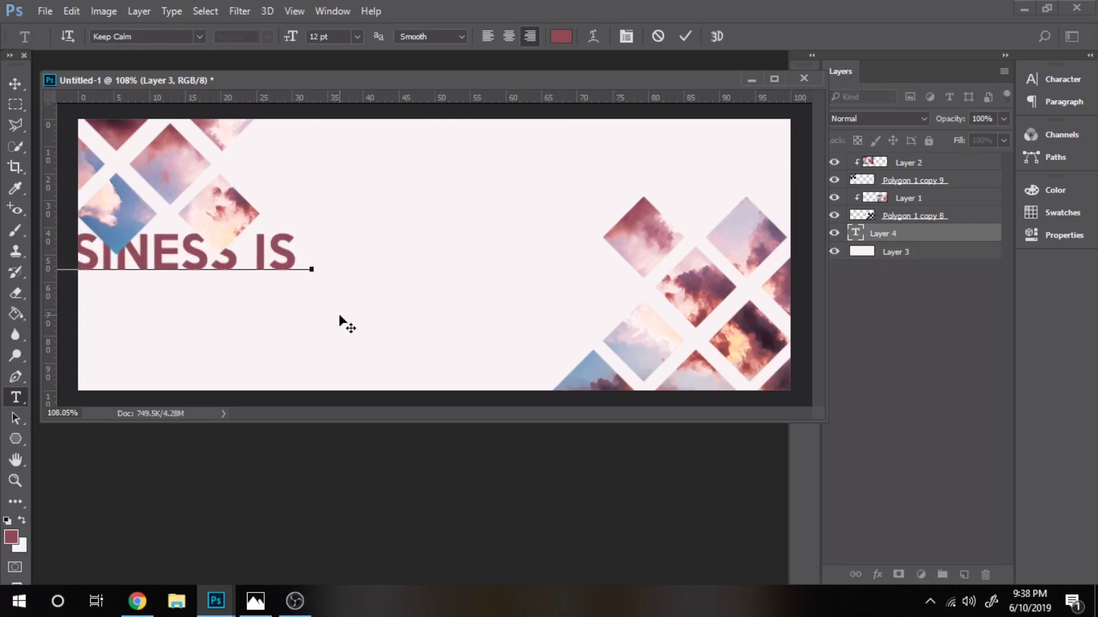
Step: Set the headline's size to 9 pt and move it into the empty space between the two diamond groups
key(ctrl+a)
click(357, 36)
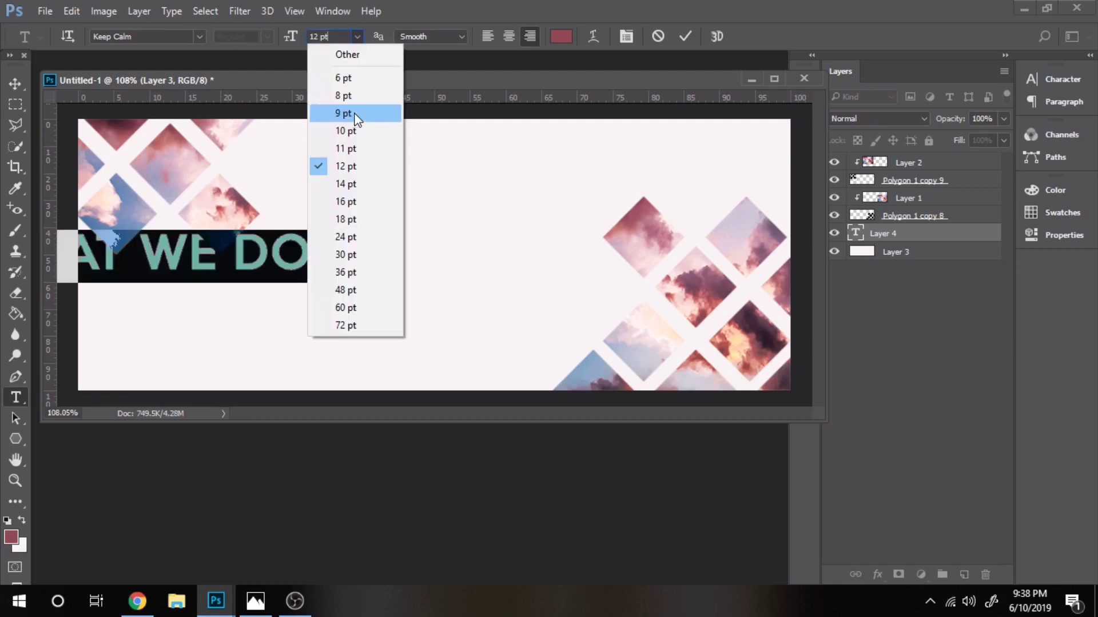
click(343, 108)
click(3, 87)
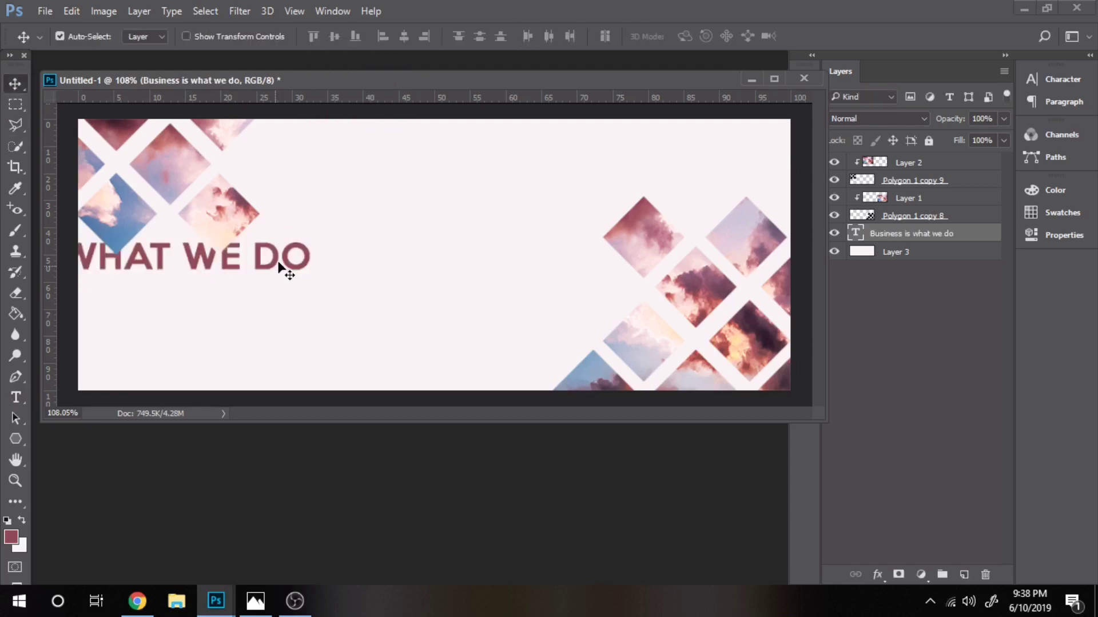
drag(287, 265, 546, 296)
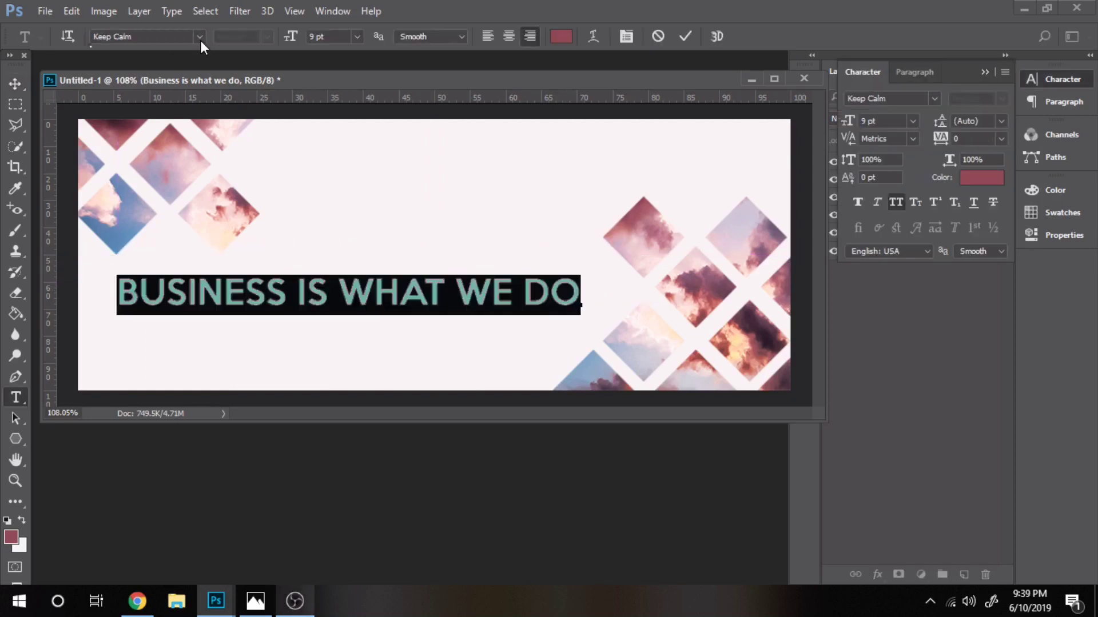
Step: Change the headline's font to Calibri
click(199, 37)
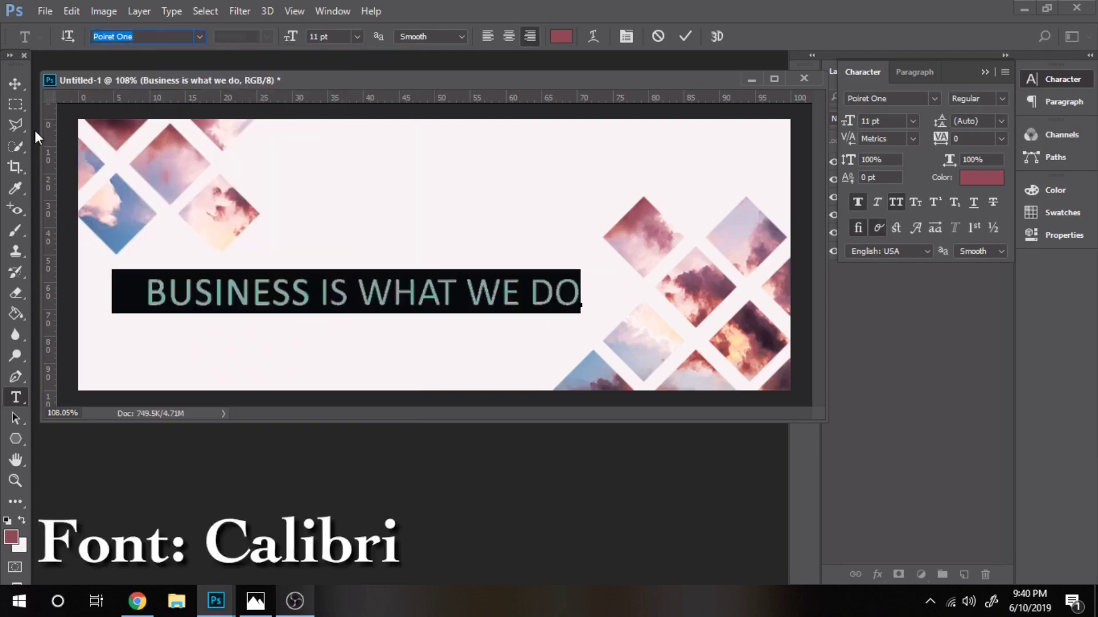
text(Calibri)
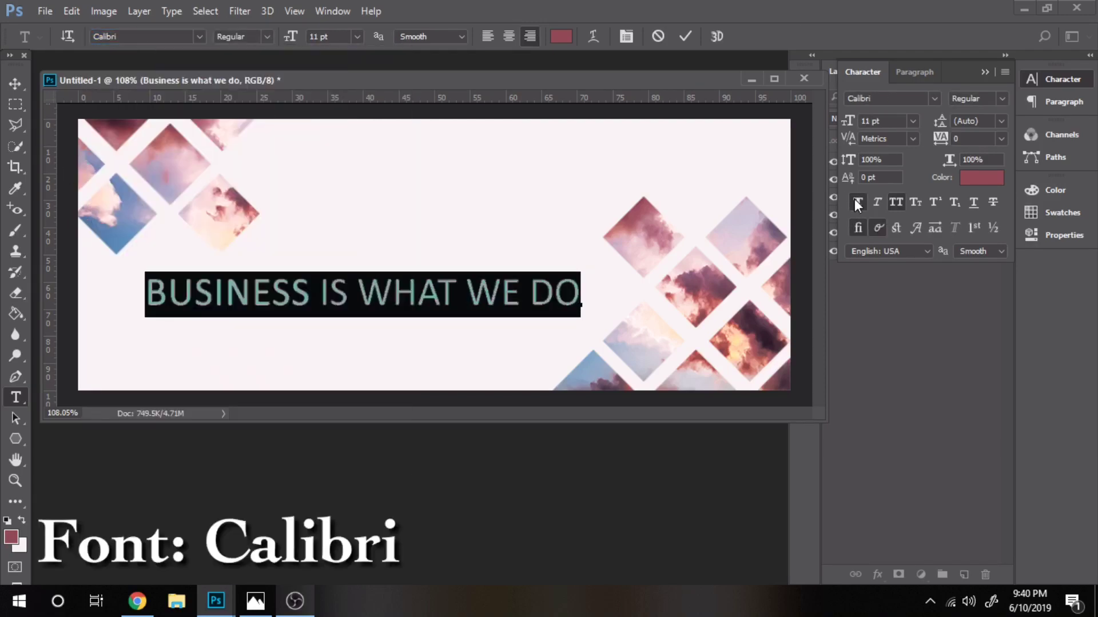